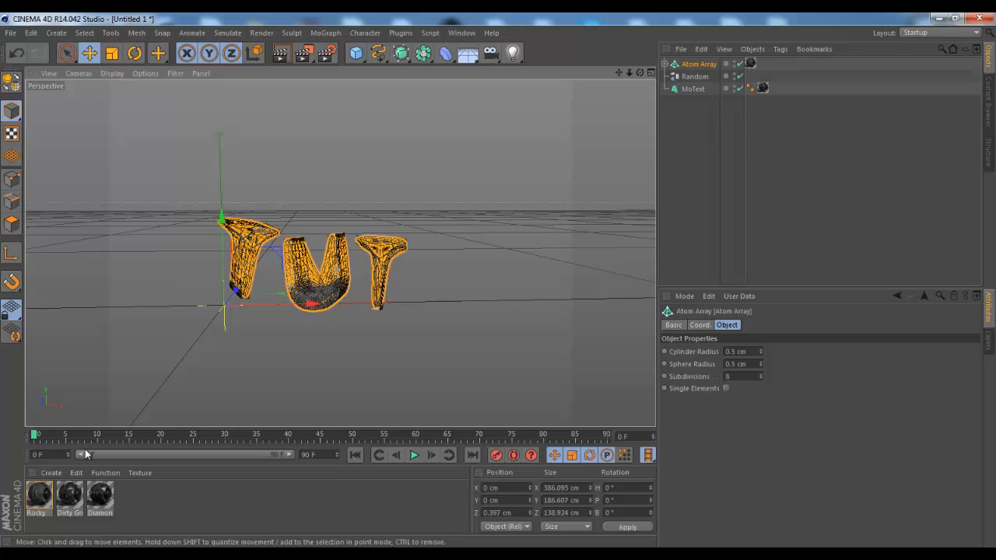
{"action": "left_click_drag", "start_coordinate": [136, 502], "coordinate": [30, 491]}
{"action": "left_click", "coordinate": [153, 511]}
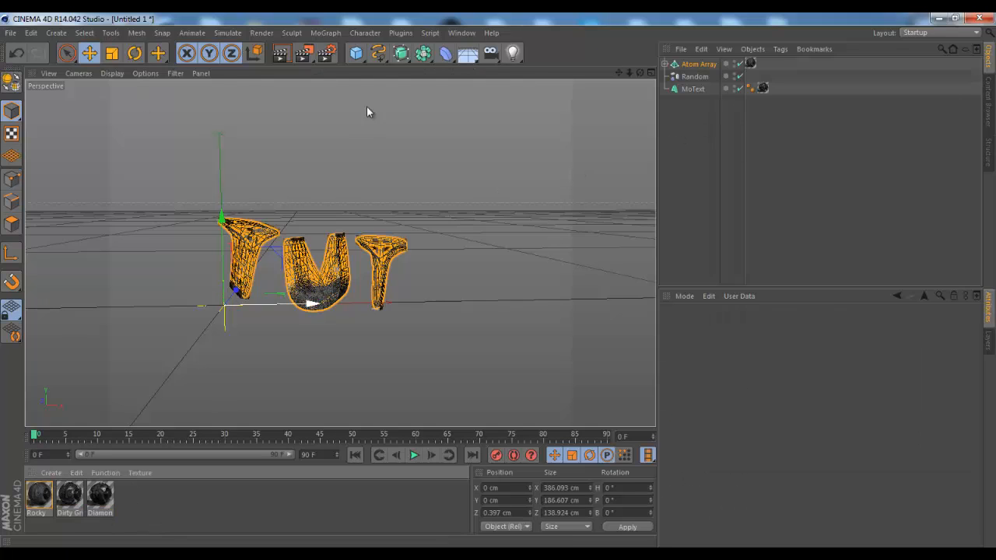
Step: Examine the Droid Texture Pack 1.0 and 2.0 presets in the Content Browser, including the Grunge and Landscape materials
{"action": "left_click", "coordinate": [460, 33]}
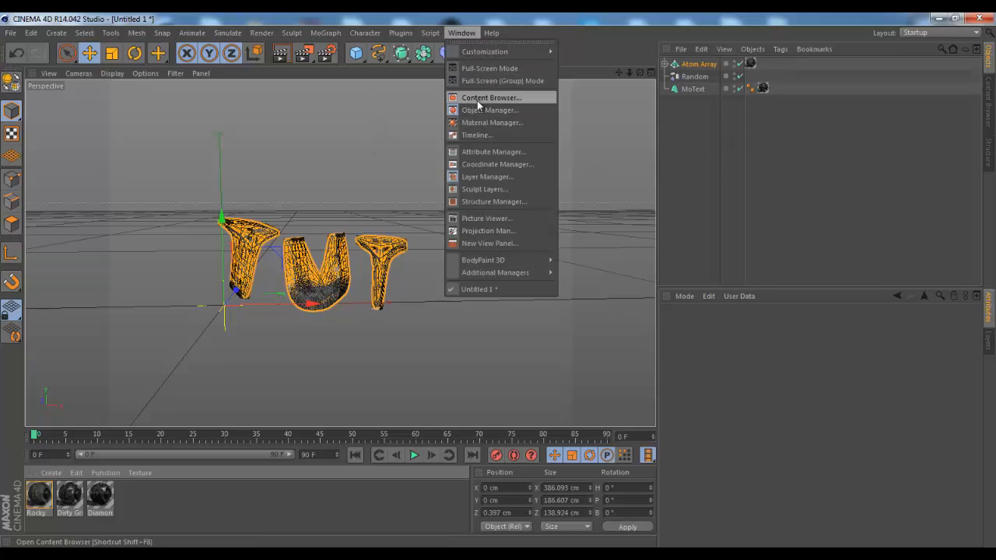
{"action": "left_click", "coordinate": [478, 99]}
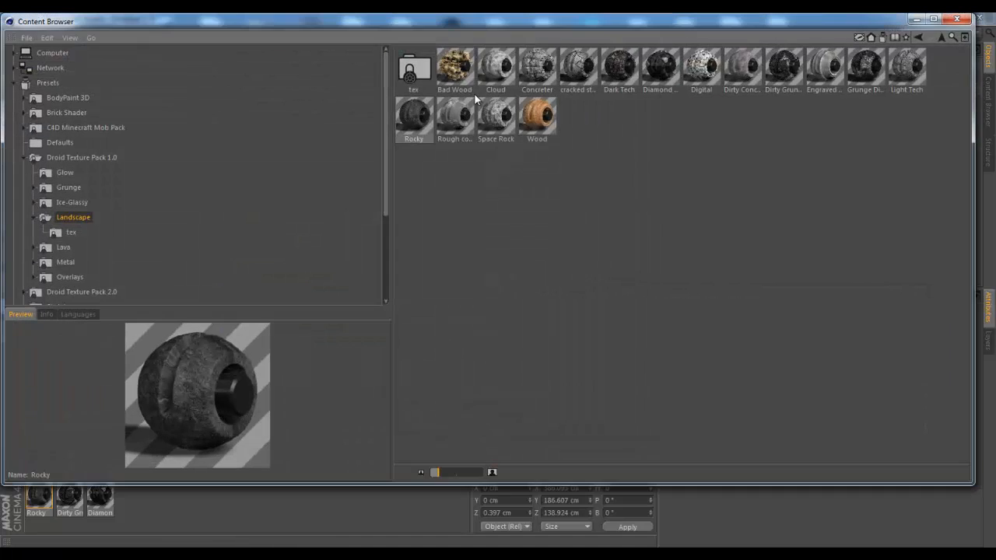
{"action": "left_click", "coordinate": [70, 157]}
{"action": "left_click", "coordinate": [87, 291]}
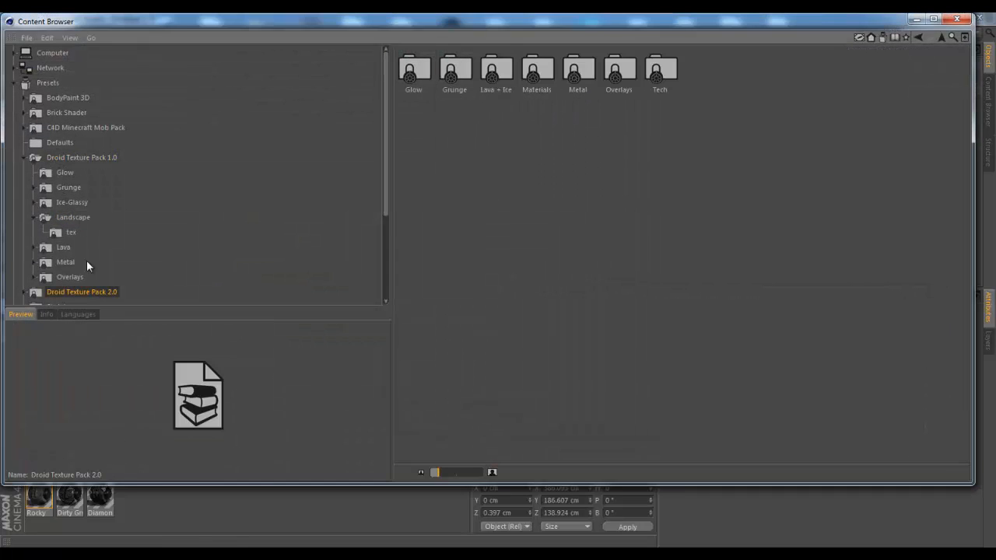
{"action": "left_click", "coordinate": [85, 159]}
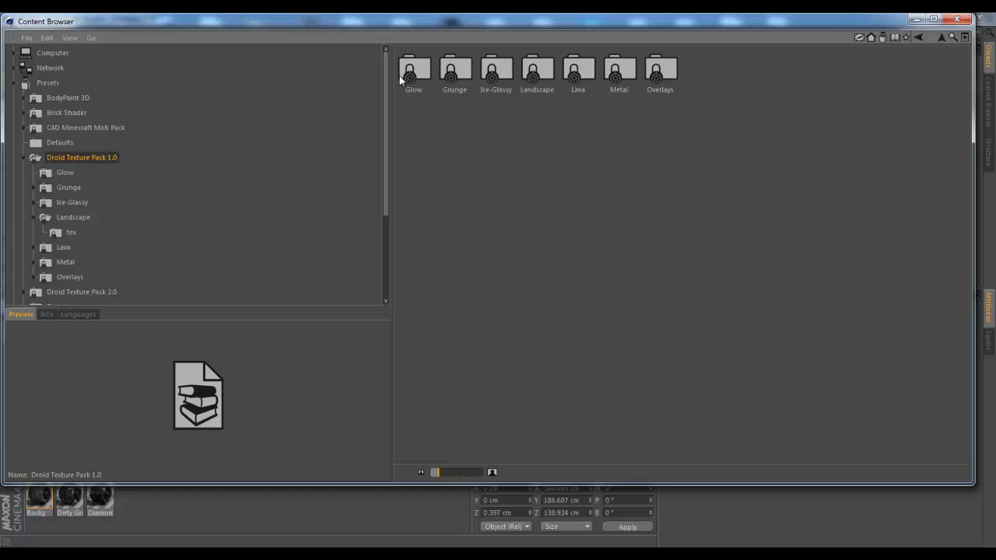
{"action": "double_click", "coordinate": [461, 73]}
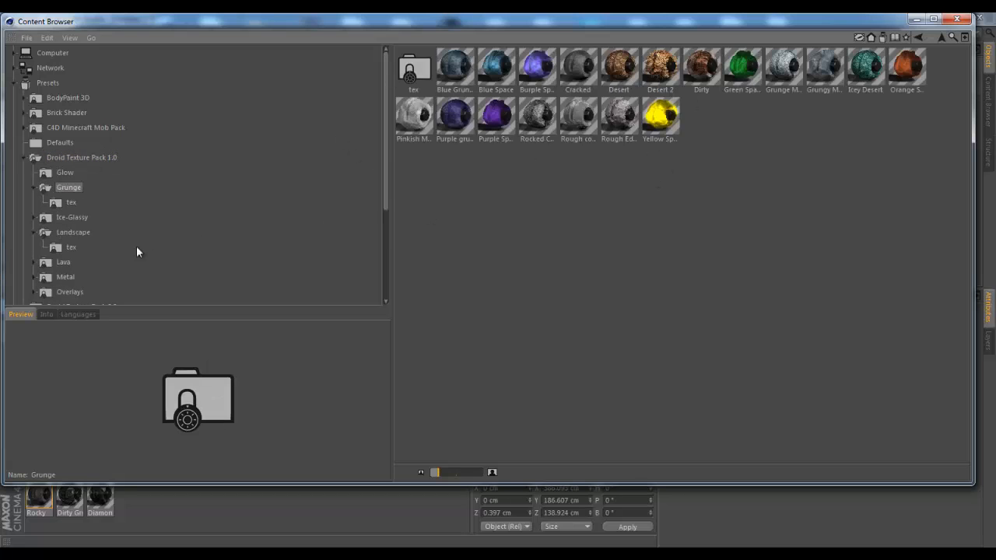
{"action": "left_click", "coordinate": [73, 232]}
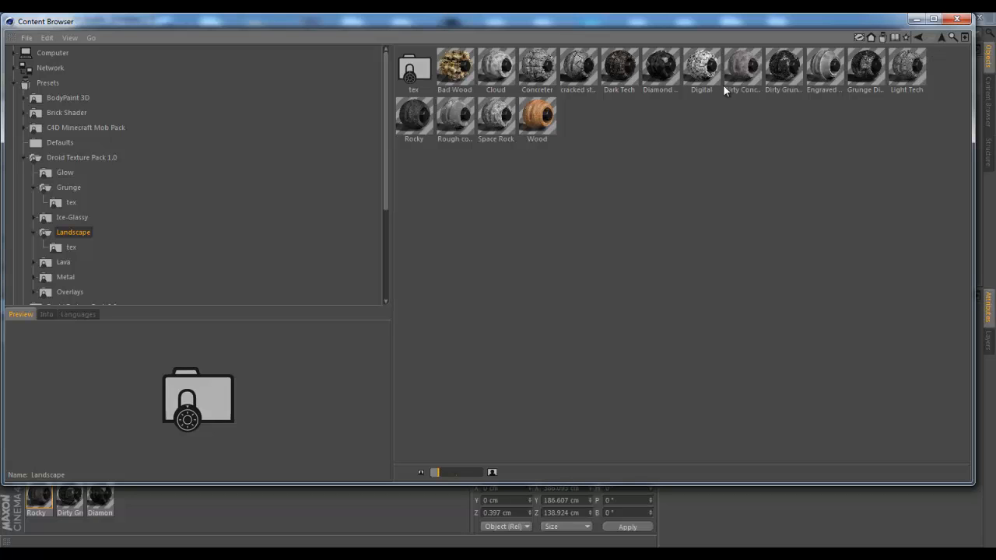
{"action": "left_click", "coordinate": [958, 18]}
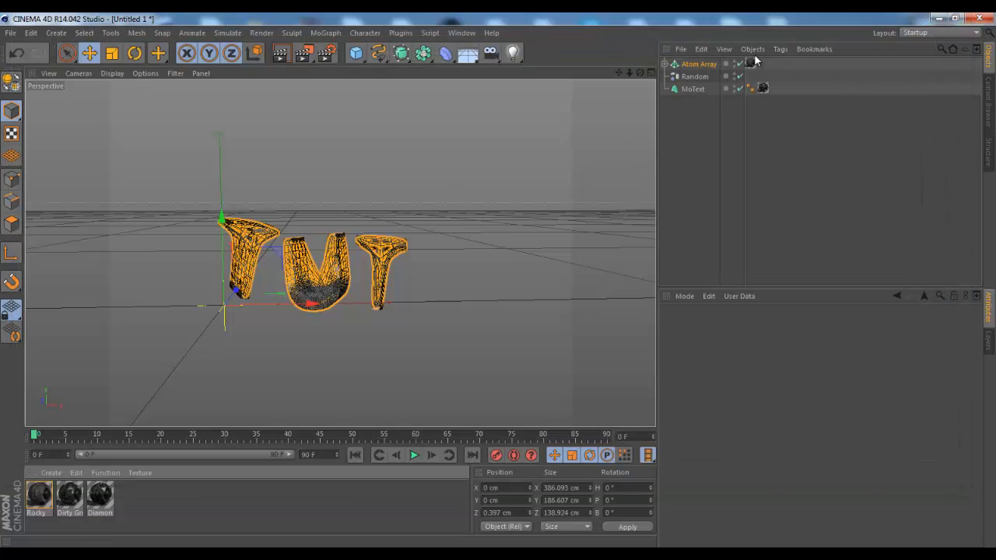
Step: Delete the Atom Array, Random and MoText objects to empty the scene
{"action": "left_click", "coordinate": [692, 89]}
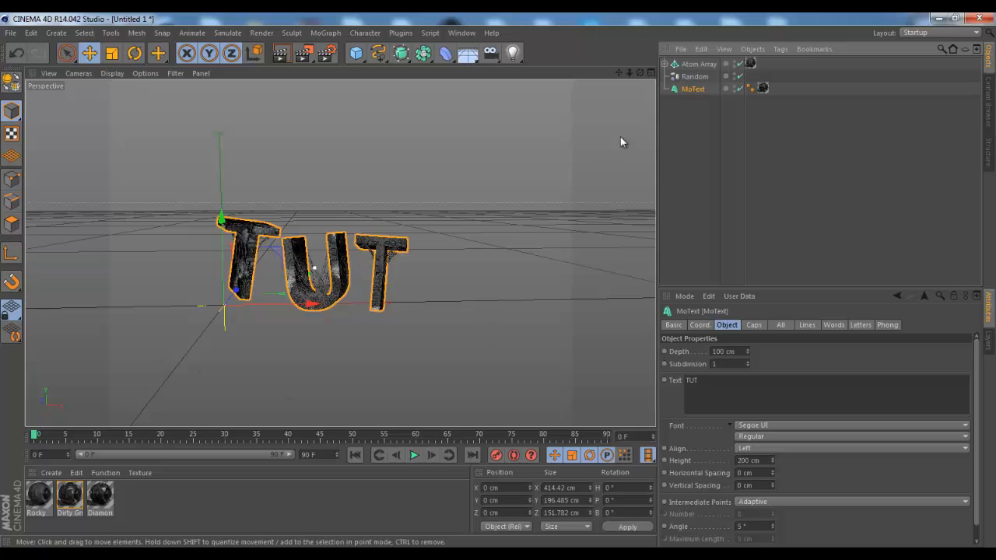
{"action": "left_click", "coordinate": [681, 78]}
{"action": "left_click", "coordinate": [685, 64]}
{"action": "left_click_drag", "start_coordinate": [699, 175], "coordinate": [662, 56]}
{"action": "key", "text": "Delete"}
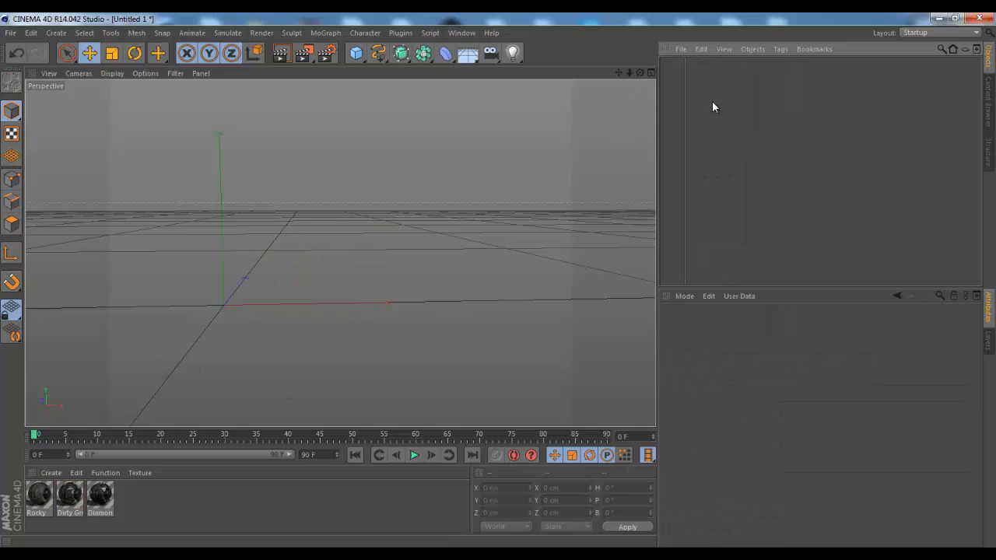
Step: Add a MoText object and set its text to TUT, keeping the Segoe UI font
{"action": "left_click", "coordinate": [325, 32]}
{"action": "left_click", "coordinate": [340, 176]}
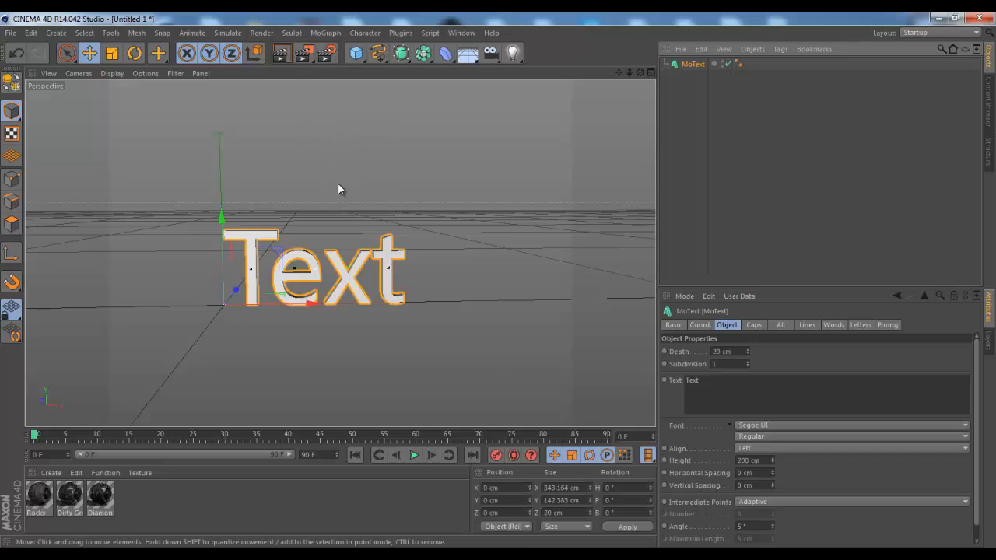
{"action": "left_click_drag", "start_coordinate": [719, 382], "coordinate": [629, 376]}
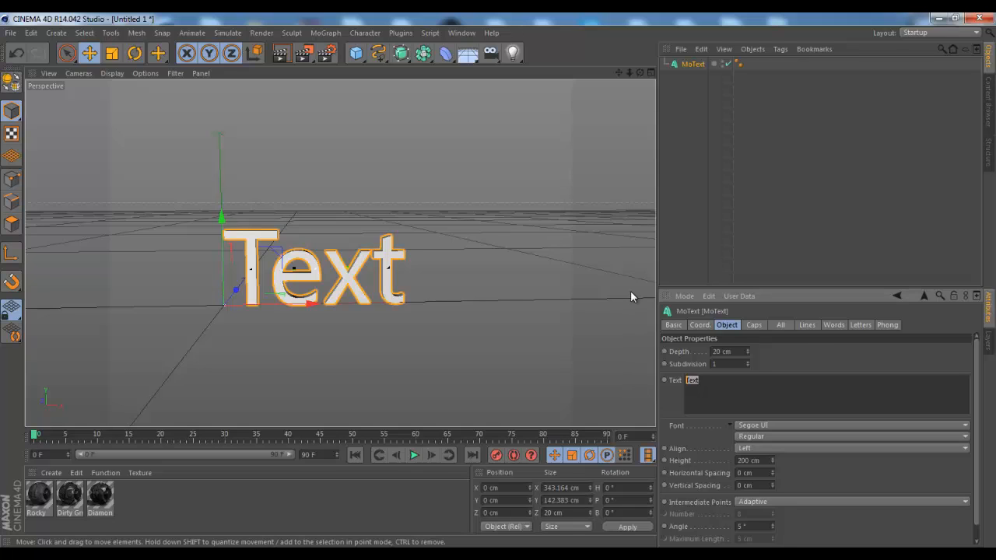
{"action": "type", "text": "TUT"}
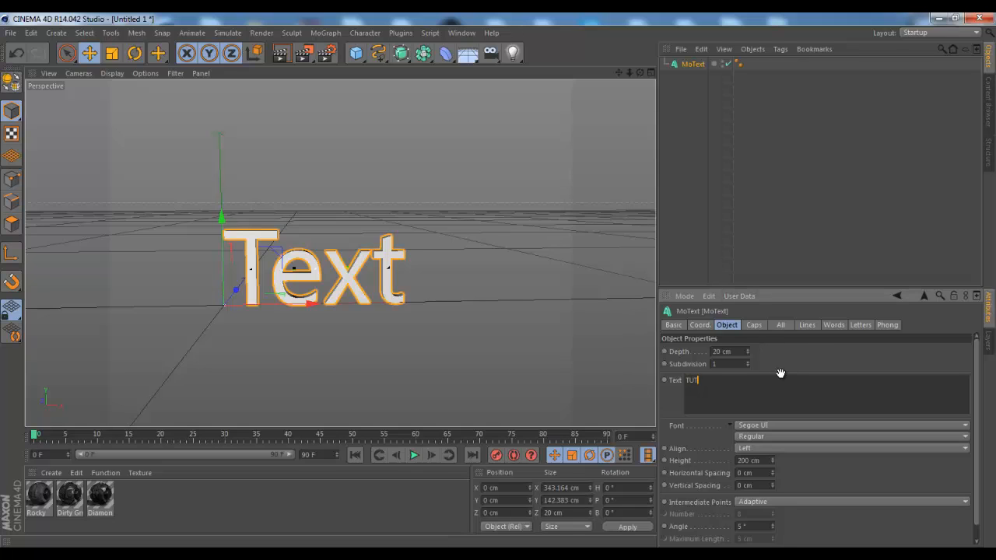
{"action": "left_click", "coordinate": [781, 373]}
{"action": "left_click", "coordinate": [739, 426]}
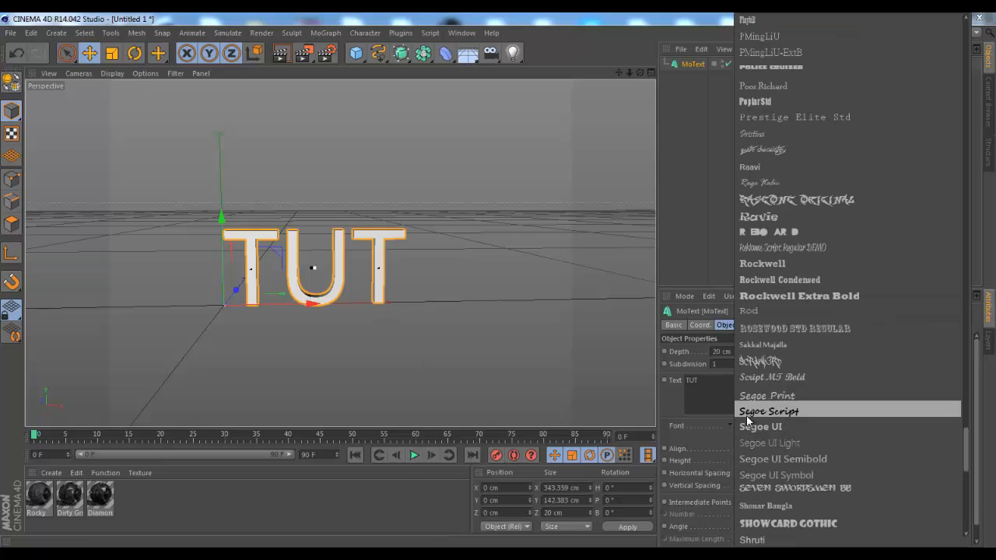
{"action": "left_click", "coordinate": [699, 327]}
Step: Set the MoText depth to 100 cm
{"action": "left_click", "coordinate": [743, 351]}
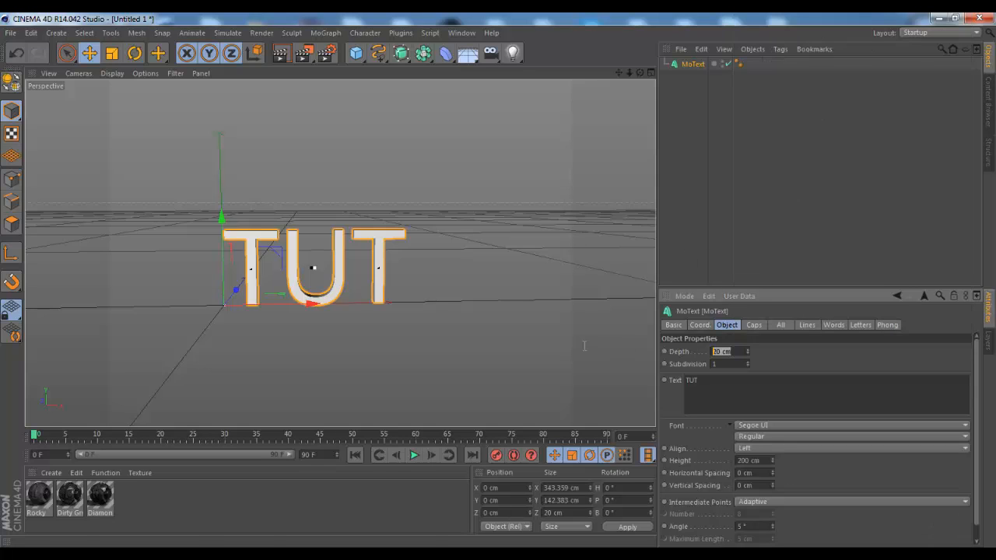
{"action": "type", "text": "100"}
{"action": "key", "text": "Return"}
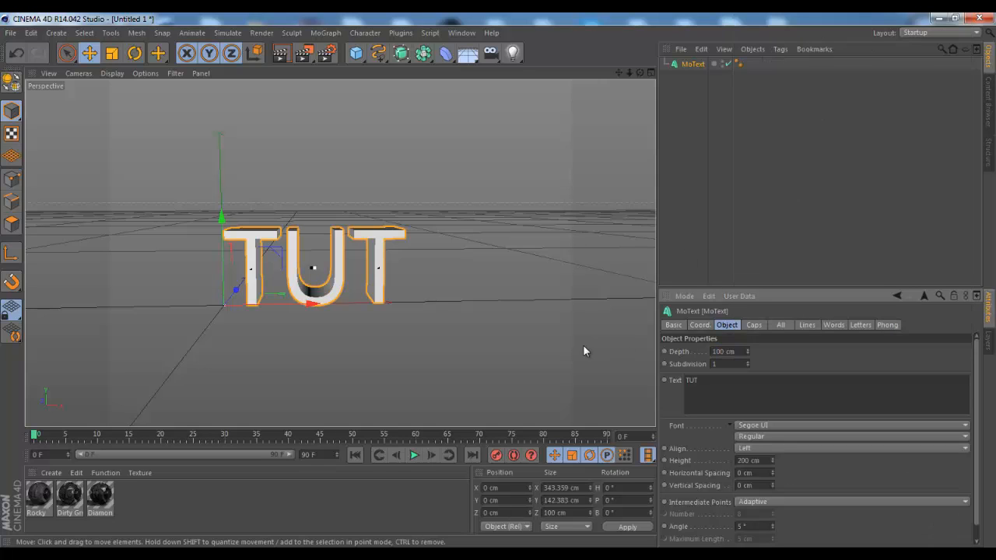
Step: Try a depth of 90 cm on the MoText and undo that change
{"action": "left_click", "coordinate": [727, 352]}
{"action": "type", "text": "90"}
{"action": "key", "text": "Return"}
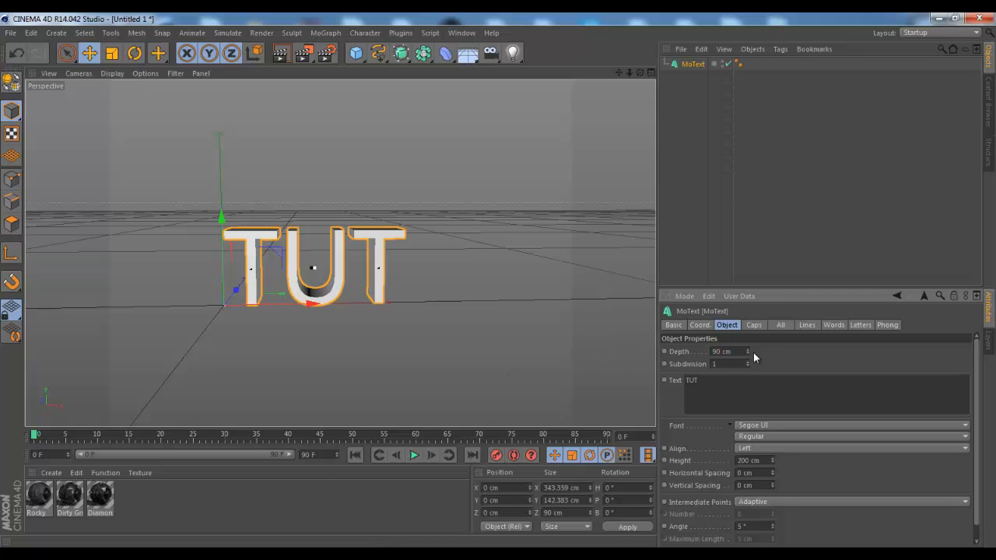
{"action": "key", "text": "ctrl+z"}
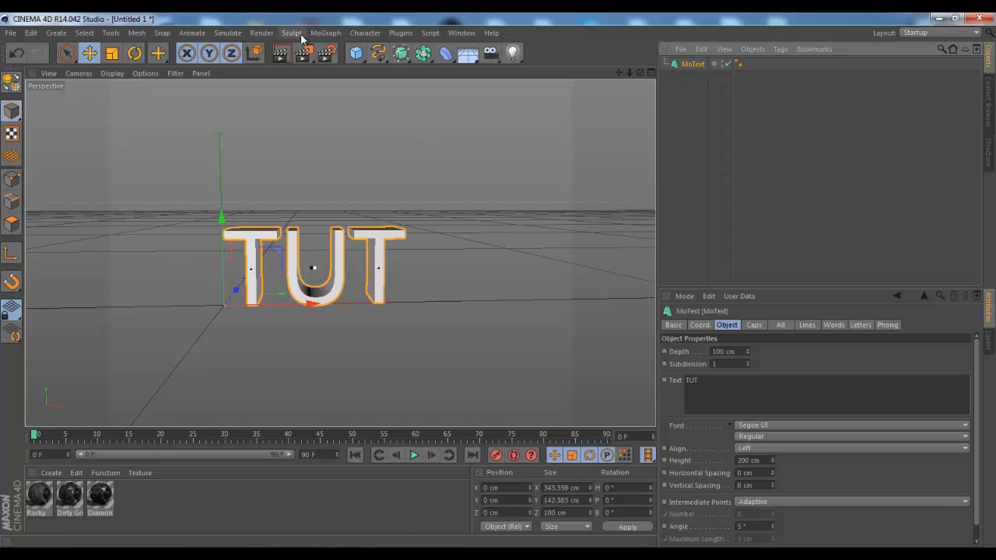
Step: Add a Random effector to the TUT text and set its strength to 27 %
{"action": "left_click", "coordinate": [325, 33]}
{"action": "mouse_move", "coordinate": [359, 51]}
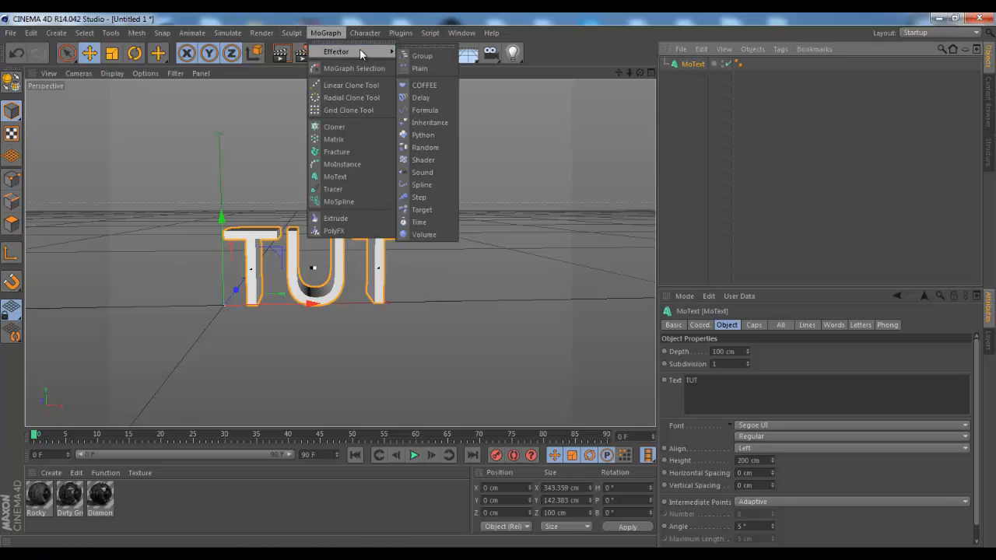
{"action": "left_click", "coordinate": [428, 146]}
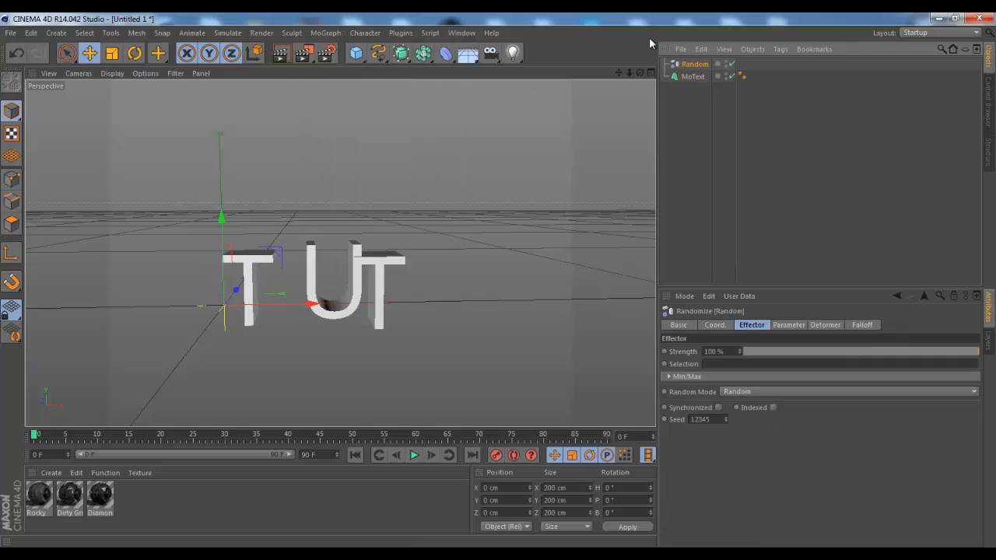
{"action": "left_click", "coordinate": [768, 355]}
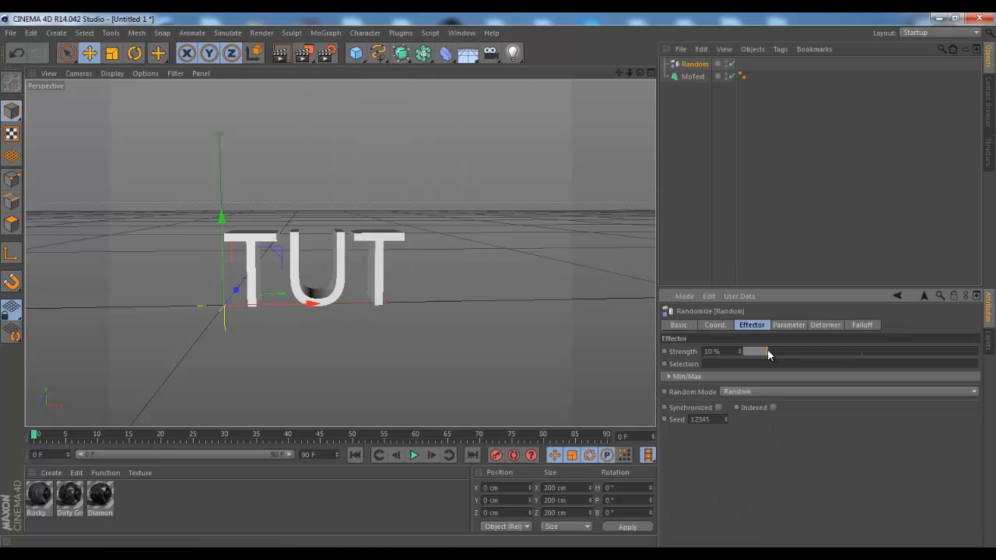
{"action": "left_click_drag", "start_coordinate": [768, 353], "coordinate": [808, 352]}
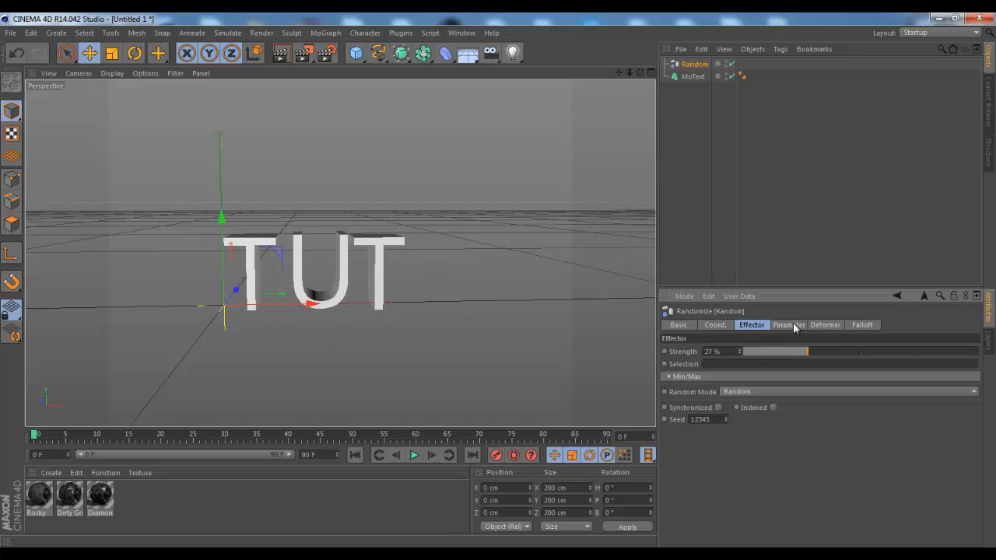
Step: Enable rotation in the Random effector's parameters and set the heading rotation (R.H) to 120°
{"action": "left_click", "coordinate": [787, 325]}
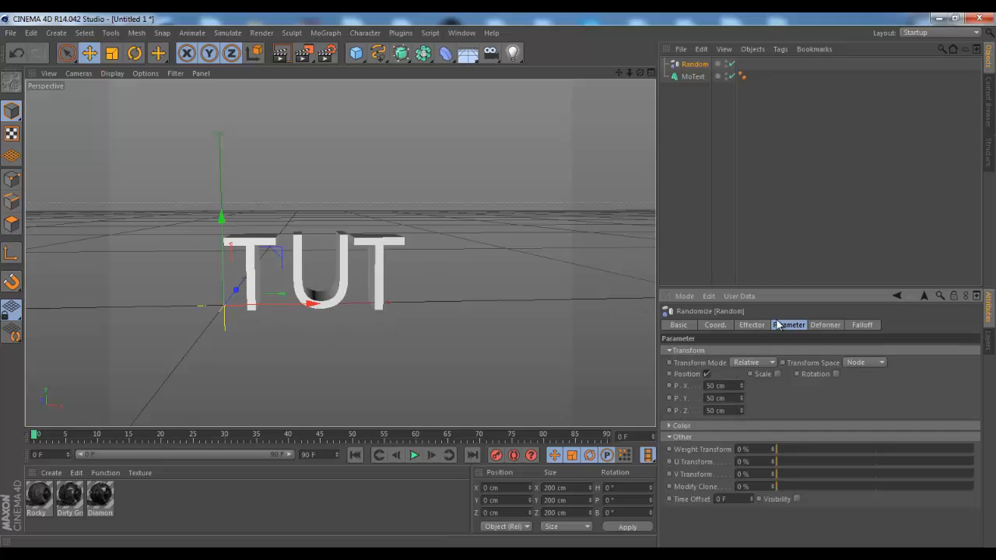
{"action": "left_click", "coordinate": [837, 375]}
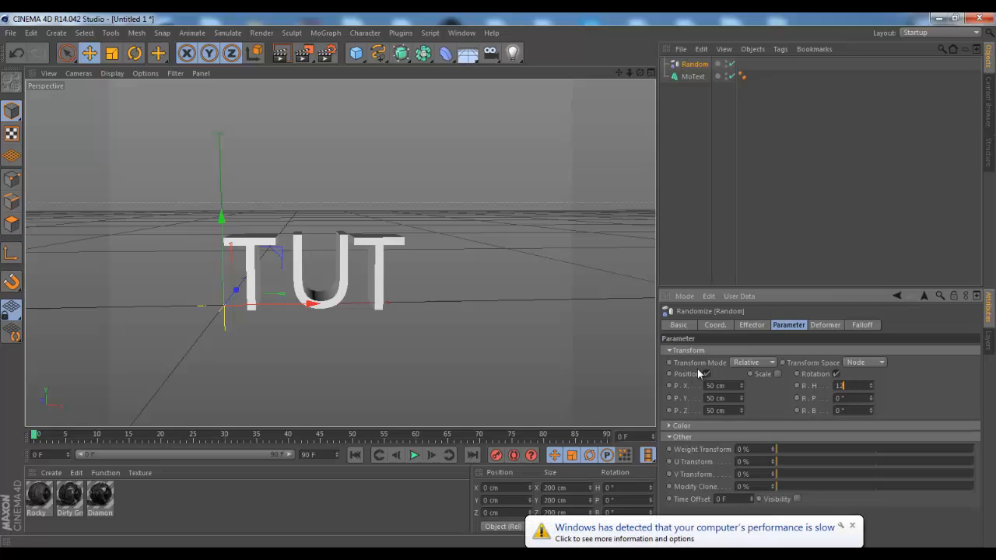
{"action": "key", "text": "Return"}
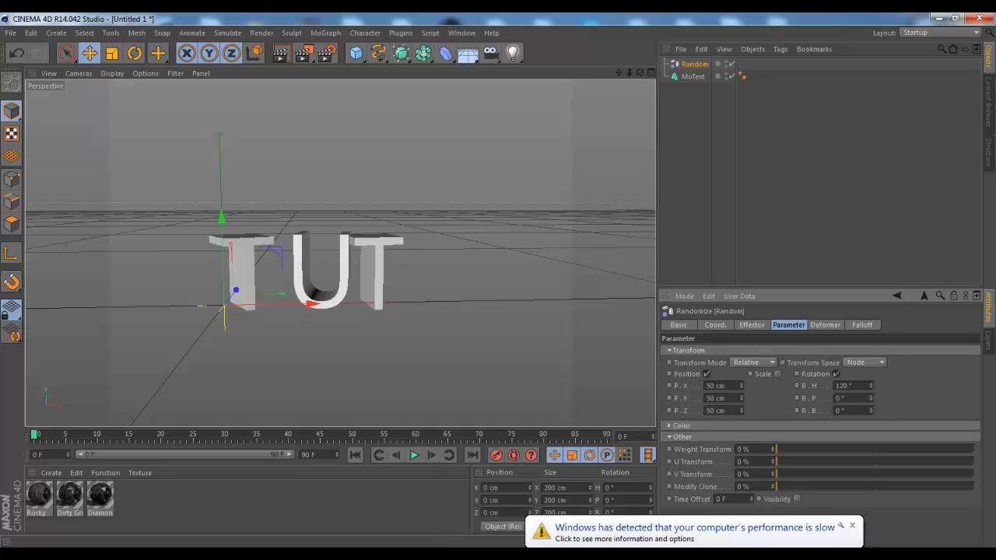
{"action": "left_click", "coordinate": [853, 527]}
Step: Try 90° for the Random effector's pitch rotation (R.P) and settle on 45°
{"action": "left_click_drag", "start_coordinate": [851, 398], "coordinate": [776, 398]}
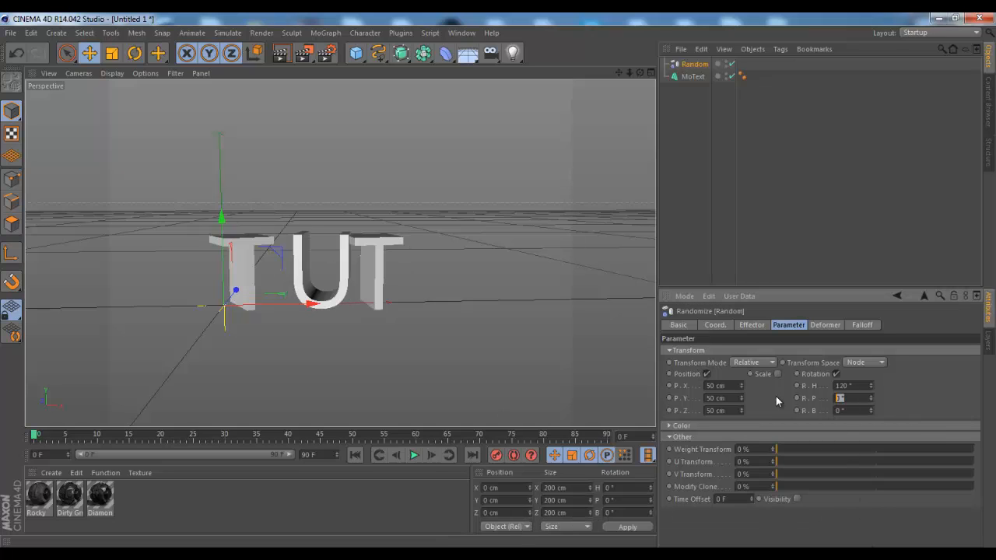
{"action": "type", "text": "90"}
{"action": "key", "text": "Return"}
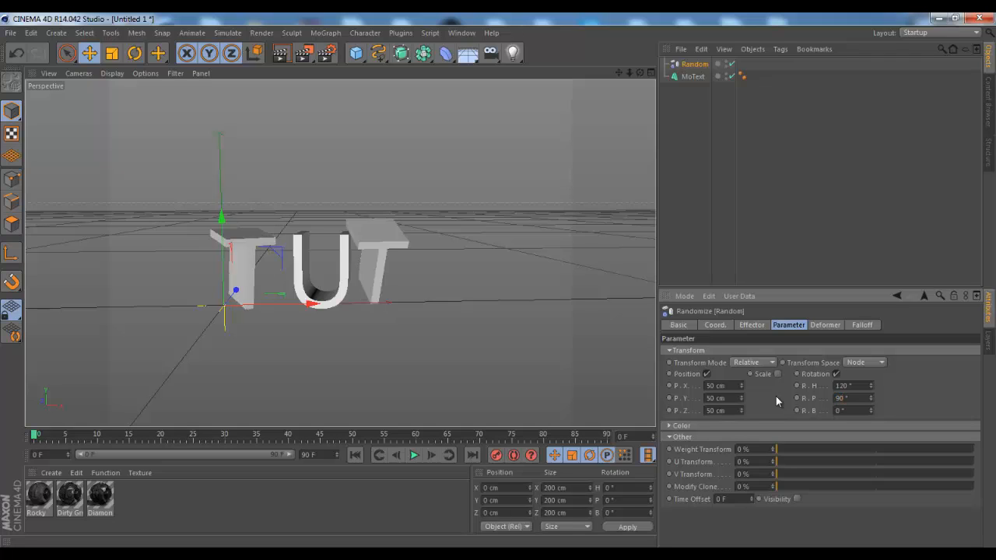
{"action": "key", "text": "BackSpace"}
{"action": "key", "text": "BackSpace"}
{"action": "type", "text": "45"}
{"action": "key", "text": "Return"}
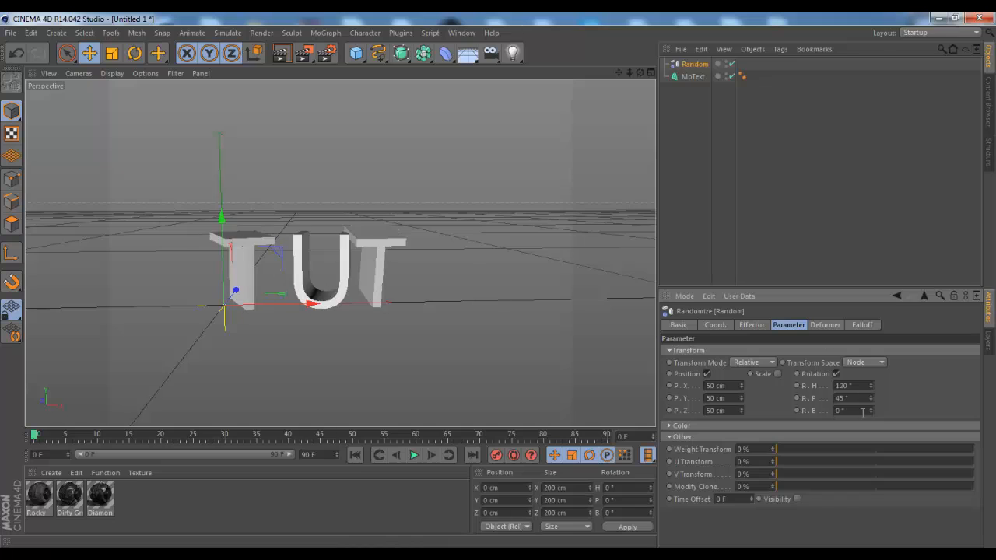
Step: Try 90° and 80° for the Random effector's bank rotation (R.B)
{"action": "left_click_drag", "start_coordinate": [862, 414], "coordinate": [693, 443]}
{"action": "type", "text": "90"}
{"action": "key", "text": "Return"}
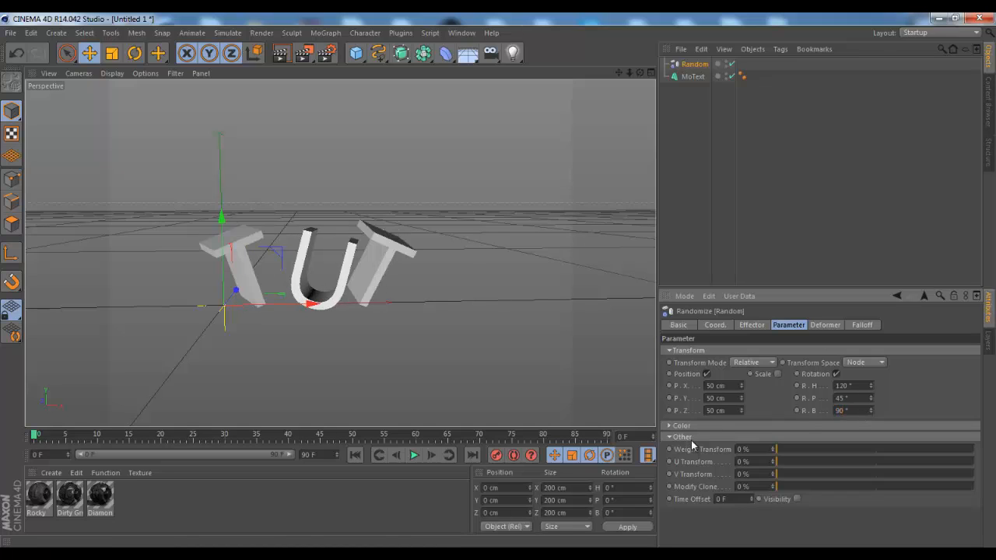
{"action": "double_click", "coordinate": [855, 410]}
{"action": "key", "text": "Return"}
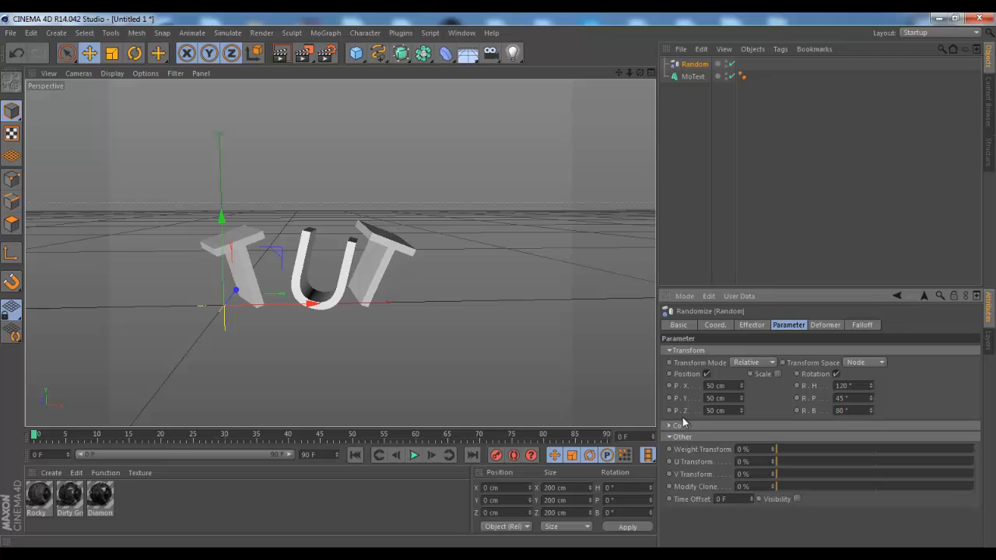
Step: Set the Random effector's bank rotation (R.B) to 50°
{"action": "double_click", "coordinate": [853, 408]}
{"action": "type", "text": "50"}
{"action": "key", "text": "Return"}
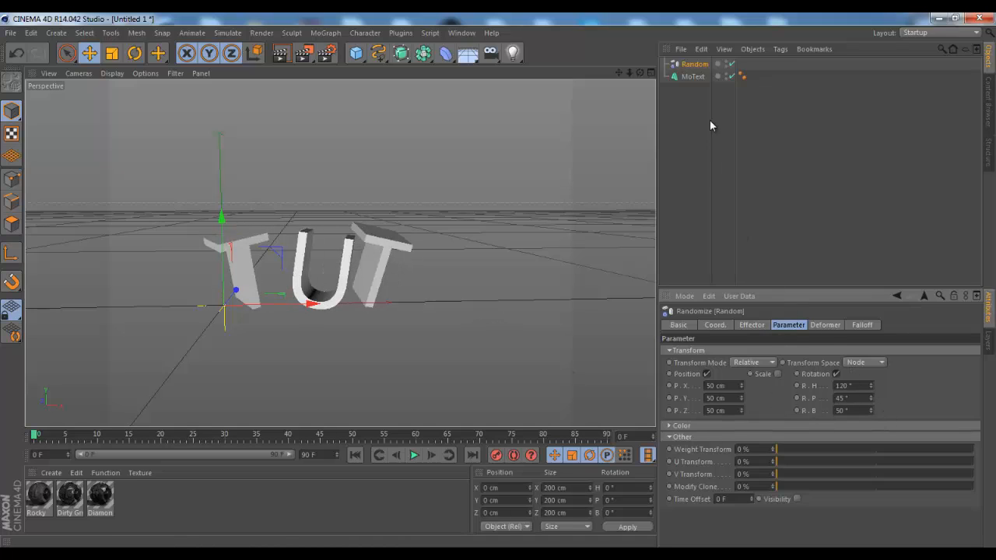
Step: Duplicate the MoText object, placing the copy above the Random effector in the object hierarchy
{"action": "left_click", "coordinate": [696, 138]}
{"action": "left_click", "coordinate": [693, 77]}
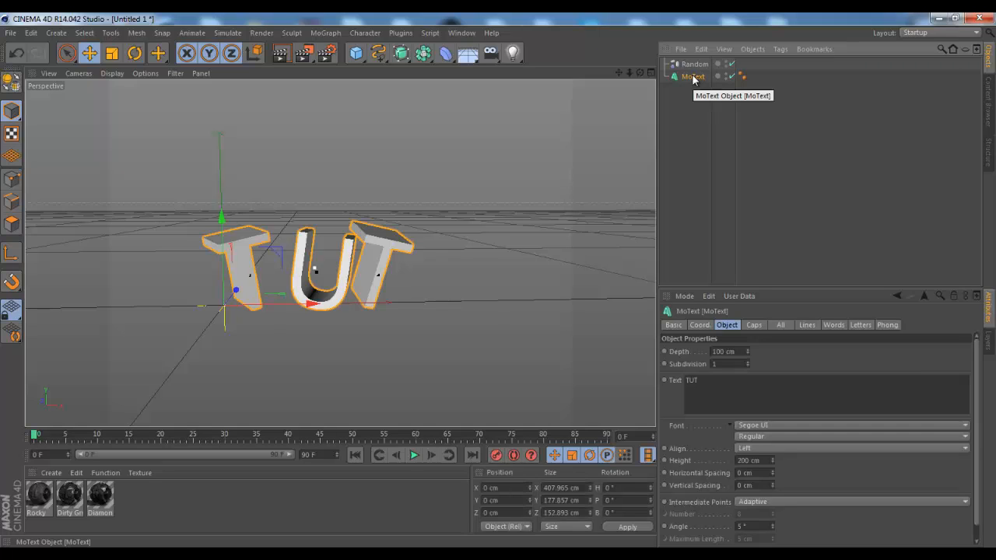
{"action": "left_click_drag", "start_coordinate": [692, 77], "coordinate": [689, 66], "text": "ctrl"}
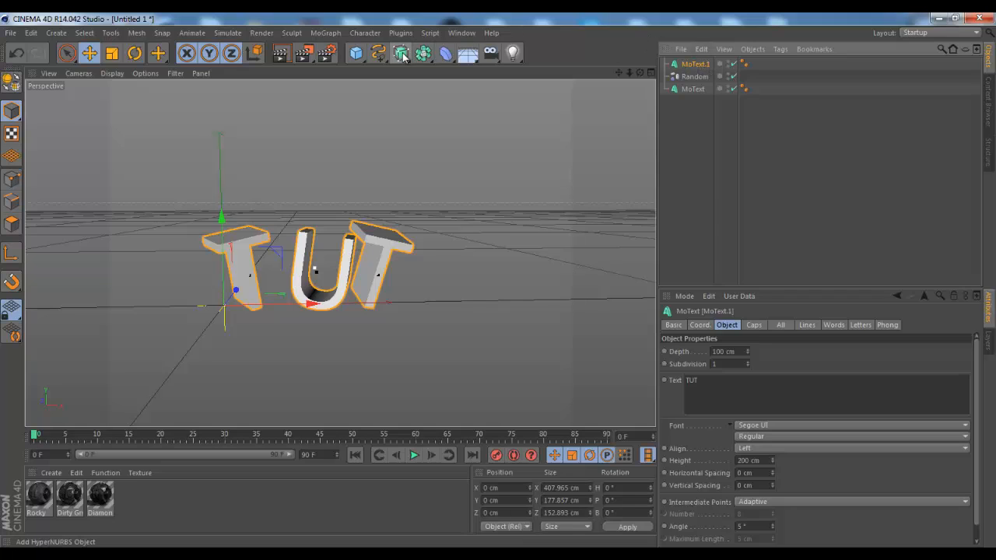
Step: Nest the MoText copy inside a new HyperNURBS object and move the HyperNURBS to about 2 cm on Z
{"action": "left_click_drag", "start_coordinate": [404, 56], "coordinate": [451, 67]}
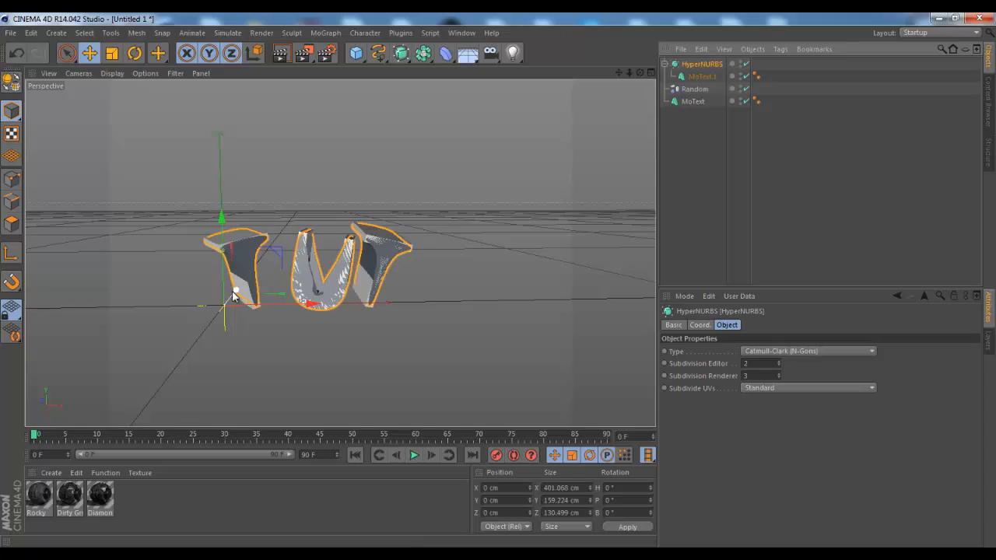
{"action": "left_click_drag", "start_coordinate": [238, 298], "coordinate": [227, 308]}
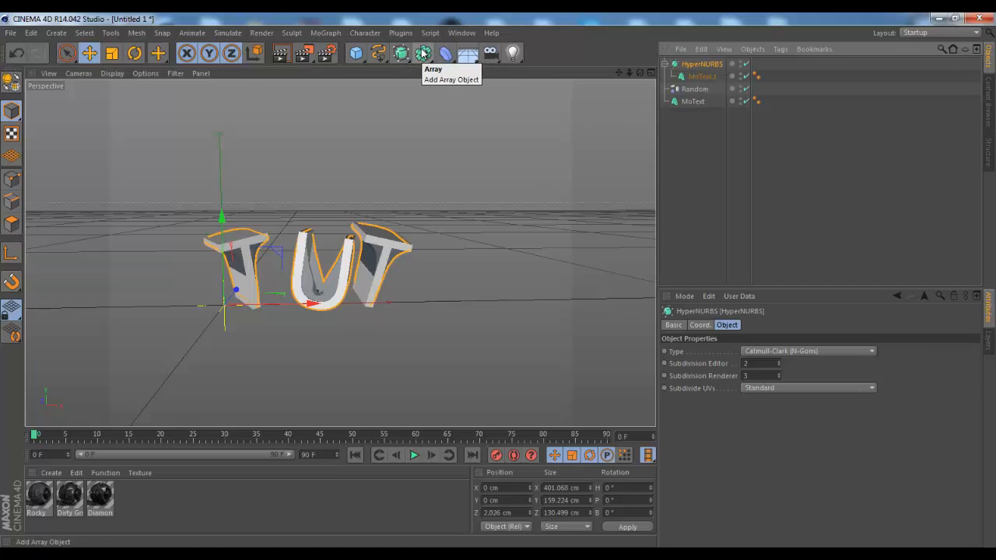
Step: Nest the HyperNURBS inside a new Atom Array with a 0.5 cm cylinder radius and 1.18 cm sphere radius, and preview the render
{"action": "left_click_drag", "start_coordinate": [423, 56], "coordinate": [562, 70]}
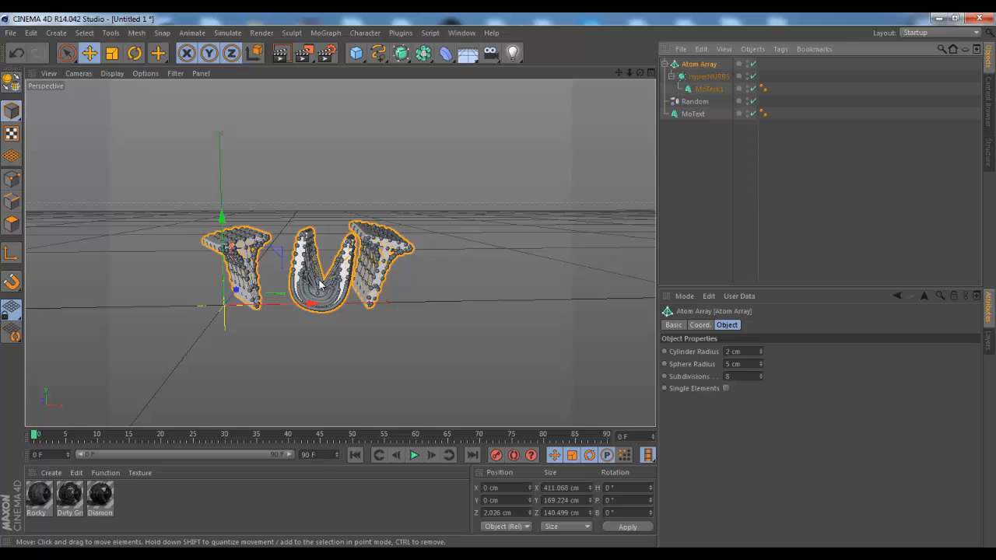
{"action": "left_click", "coordinate": [733, 363]}
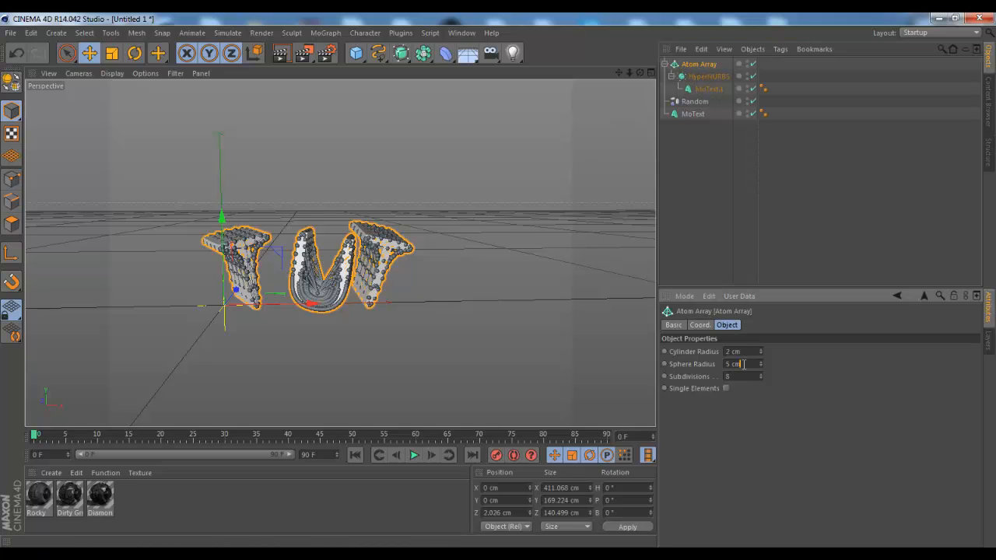
{"action": "type", "text": "0.5"}
{"action": "key", "text": "Return"}
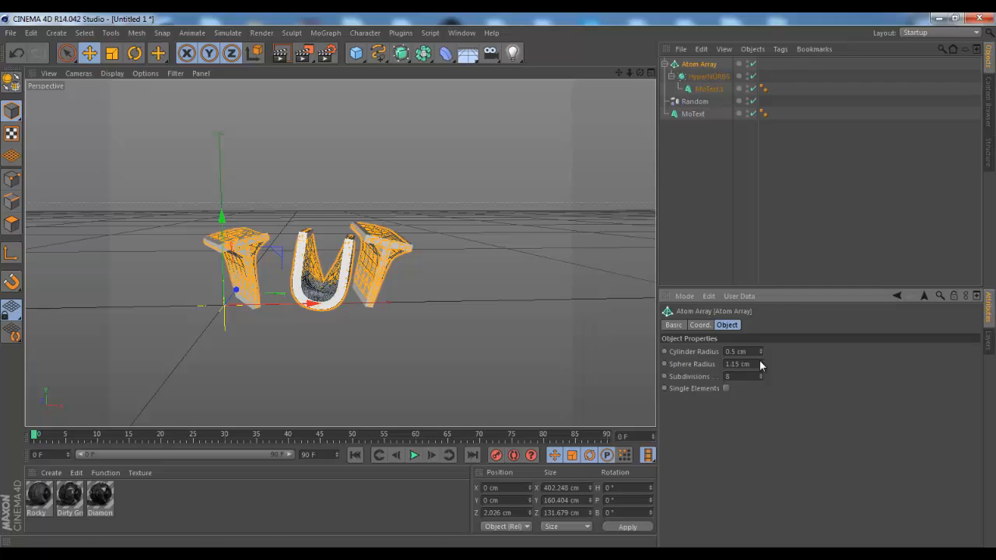
{"action": "left_click_drag", "start_coordinate": [760, 362], "coordinate": [760, 358]}
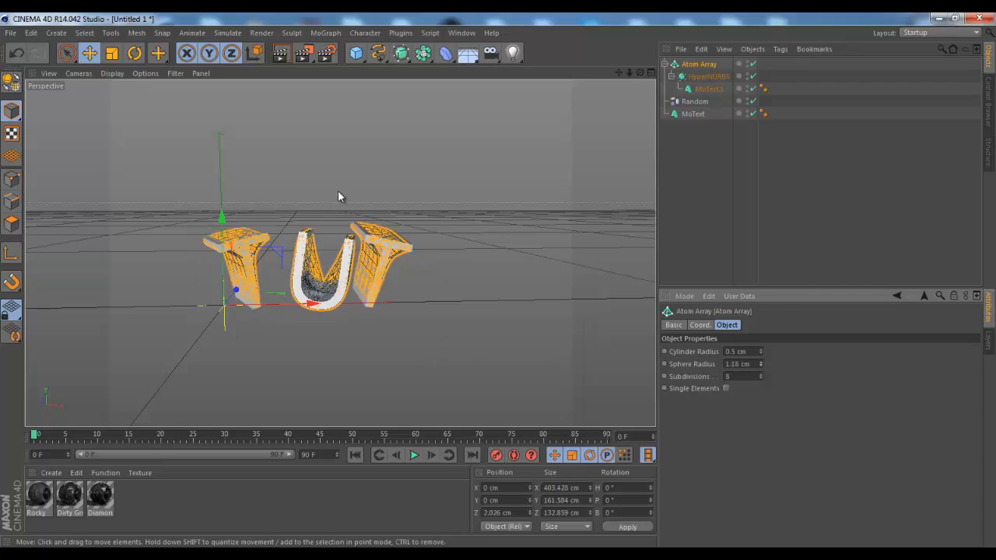
{"action": "left_click", "coordinate": [288, 56]}
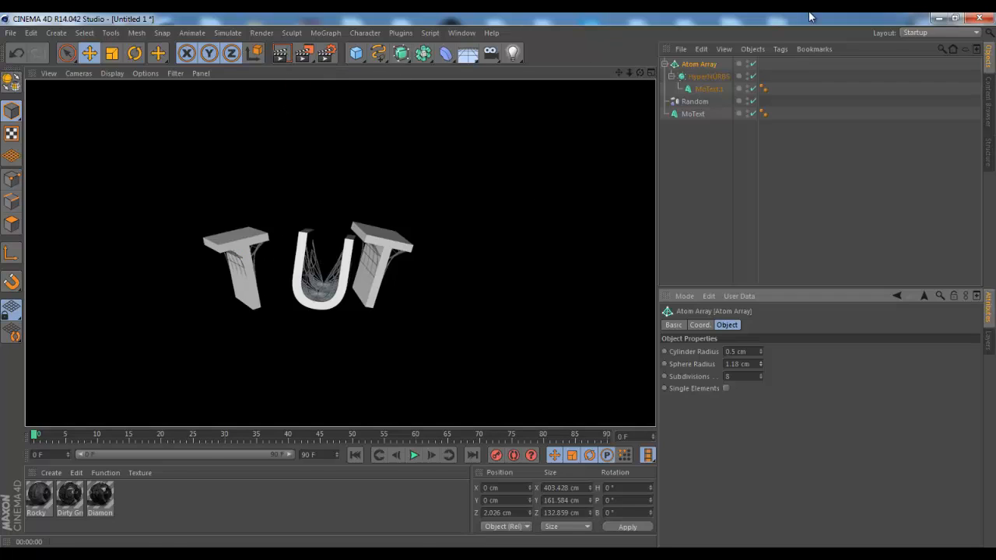
Step: Move the Atom Array to about -1.9 cm on Z and render the view from a low front angle
{"action": "left_click", "coordinate": [588, 121]}
{"action": "mouse_move", "coordinate": [638, 72]}
{"action": "left_mouse_down"}
{"action": "mouse_move", "coordinate": [497, 285]}
{"action": "mouse_move", "coordinate": [632, 73]}
{"action": "left_mouse_up"}
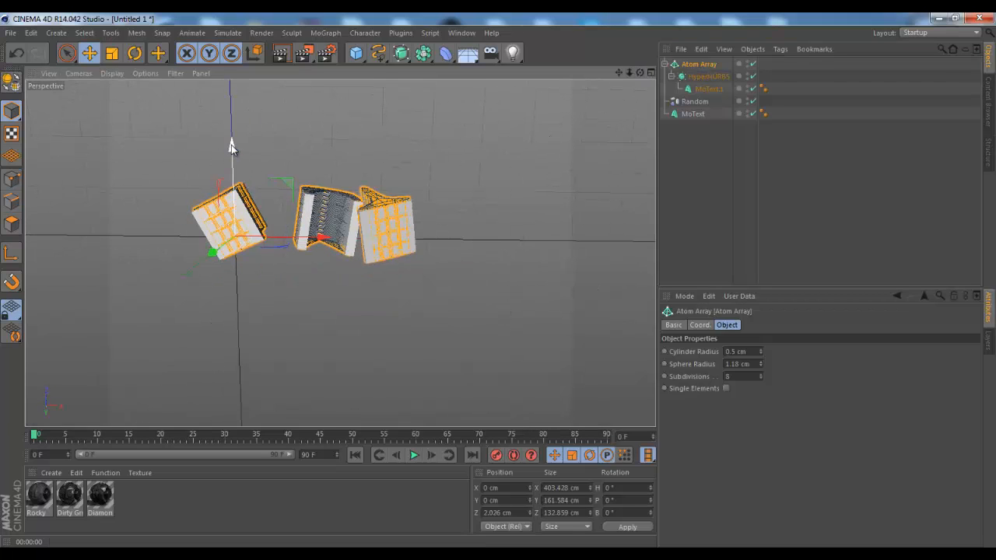
{"action": "left_click_drag", "start_coordinate": [232, 144], "coordinate": [231, 153]}
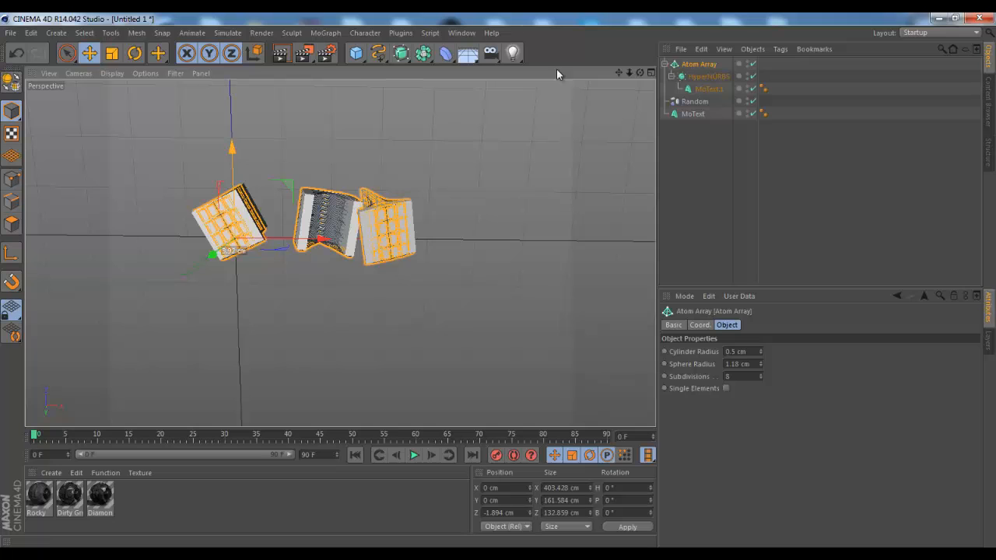
{"action": "left_click_drag", "start_coordinate": [496, 266], "coordinate": [640, 74]}
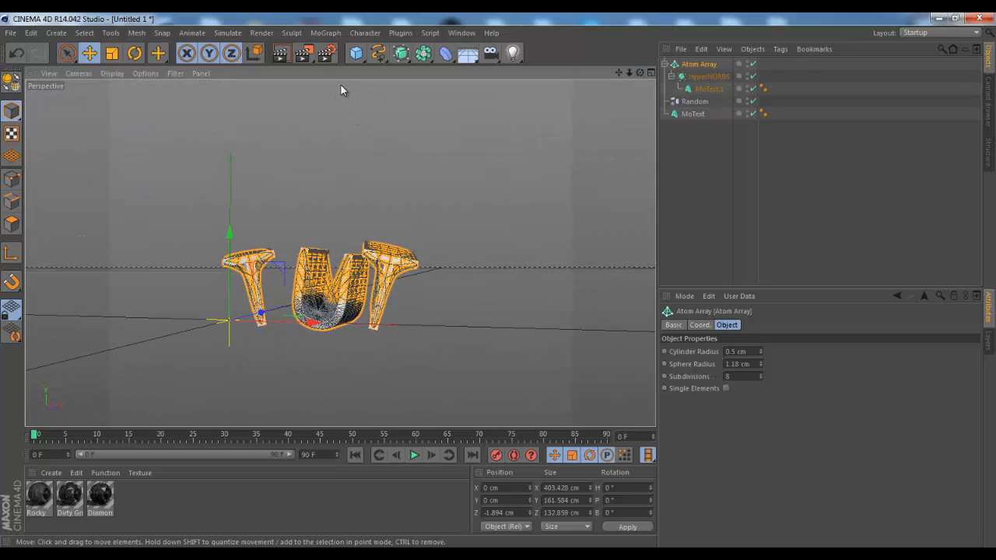
{"action": "left_click", "coordinate": [281, 55]}
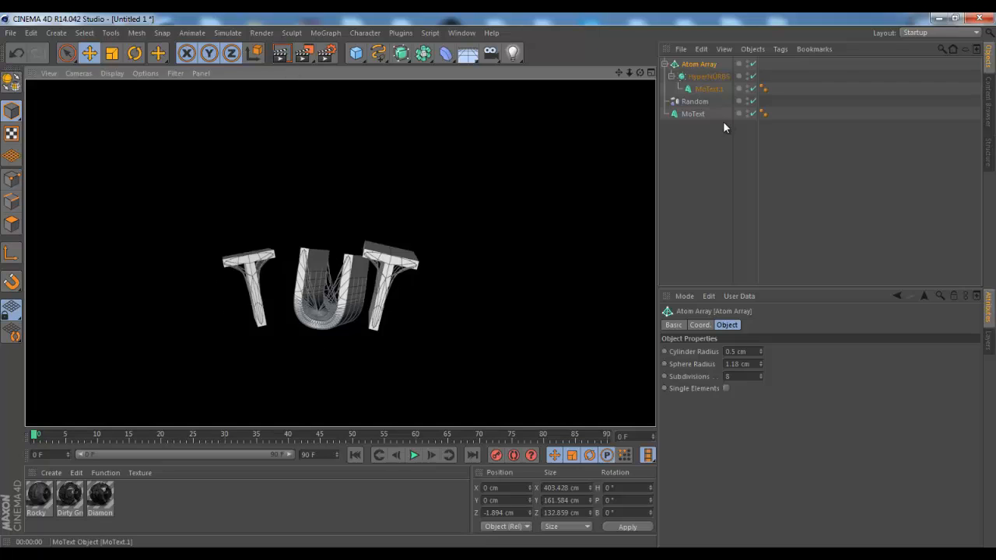
Step: Apply the Rocky material to the Atom Array with seamless Cubic projection, and render the view
{"action": "left_click", "coordinate": [666, 66]}
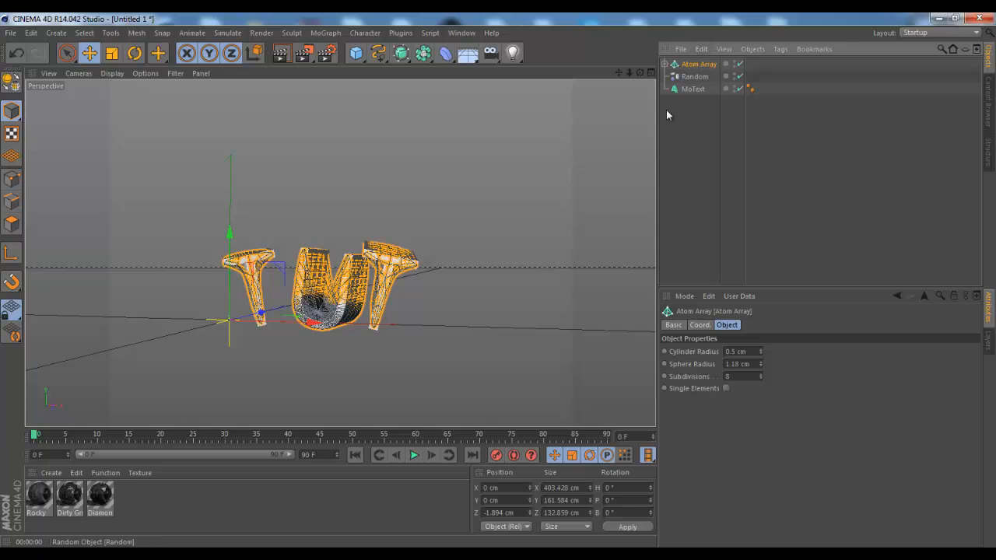
{"action": "left_click_drag", "start_coordinate": [44, 503], "coordinate": [695, 69]}
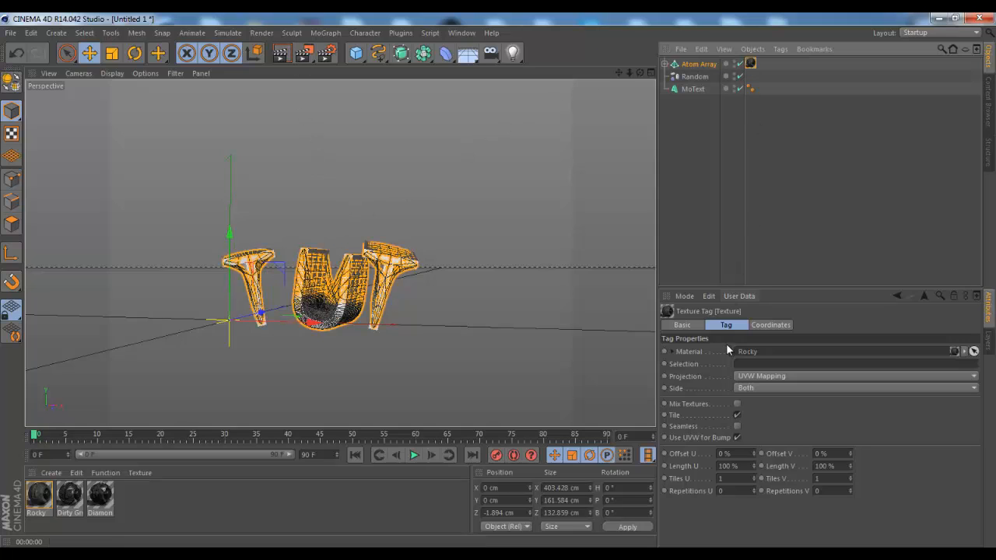
{"action": "left_click", "coordinate": [759, 376]}
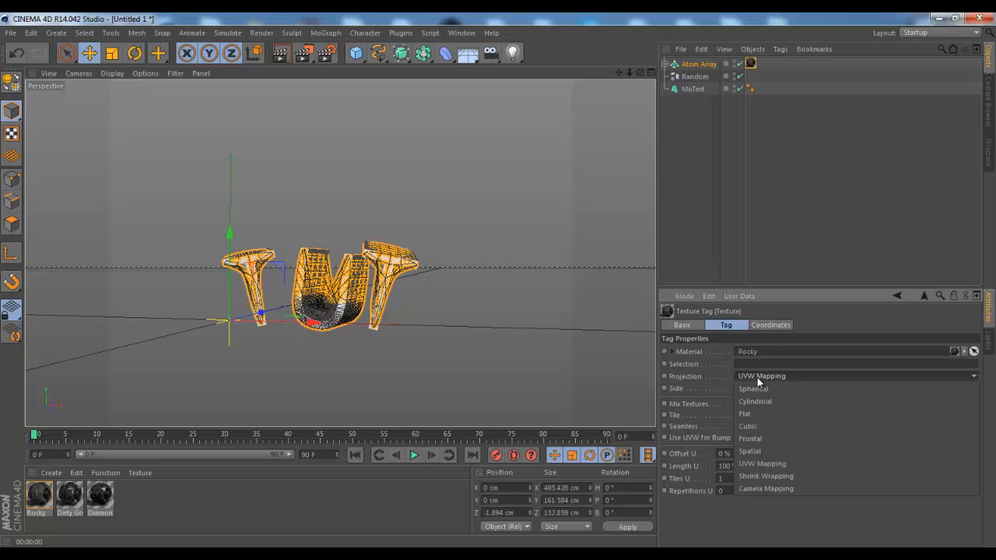
{"action": "left_click", "coordinate": [751, 427]}
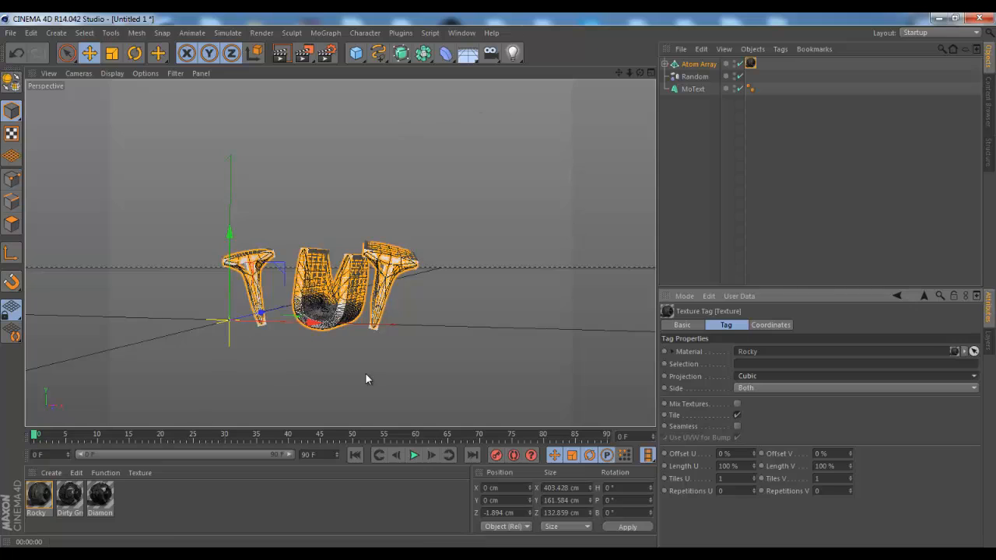
{"action": "left_click", "coordinate": [737, 426]}
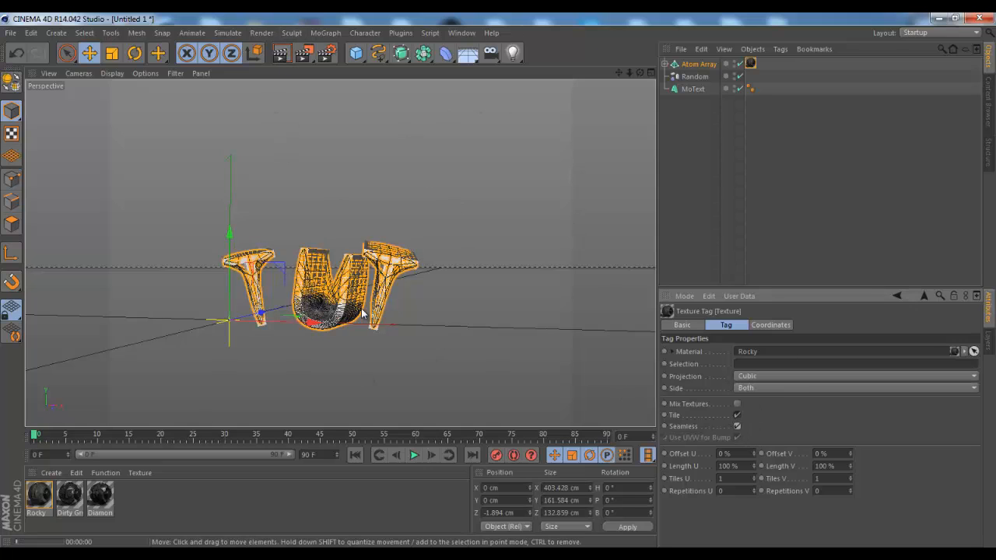
{"action": "key", "text": "ctrl+r"}
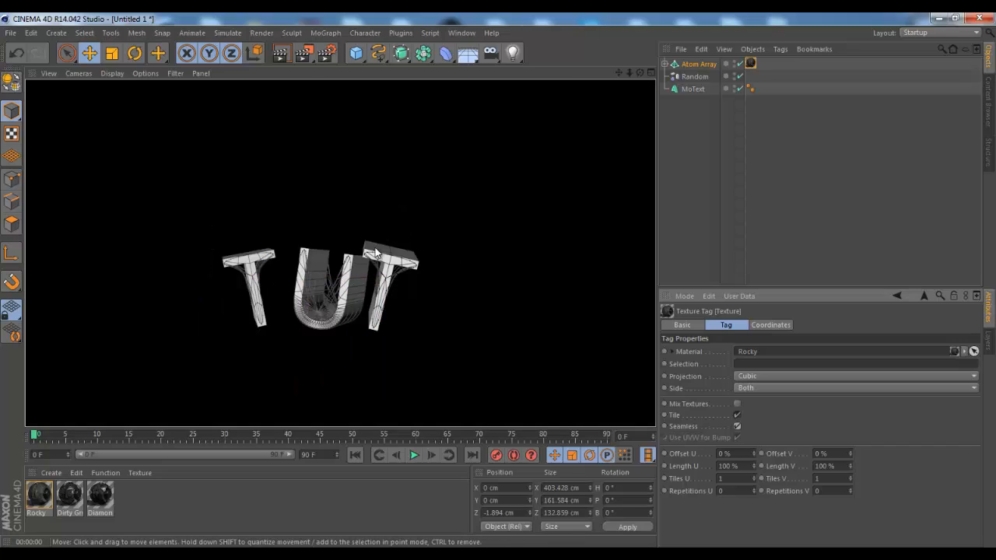
Step: Apply the Dirty Grunge material to the original MoText with seamless Cubic projection, and render the view
{"action": "left_click", "coordinate": [687, 88]}
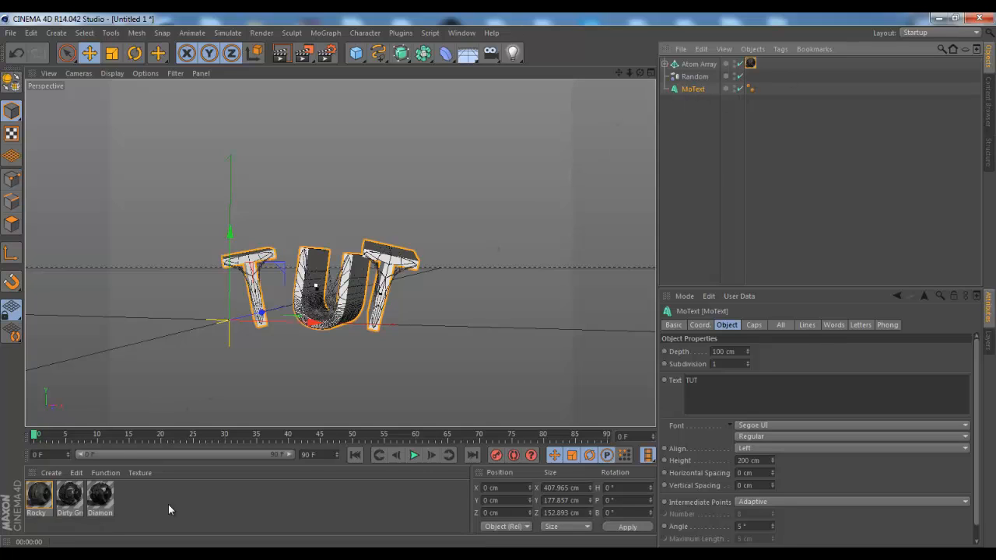
{"action": "left_click_drag", "start_coordinate": [168, 506], "coordinate": [49, 500]}
{"action": "left_click", "coordinate": [98, 499]}
{"action": "left_click", "coordinate": [138, 507]}
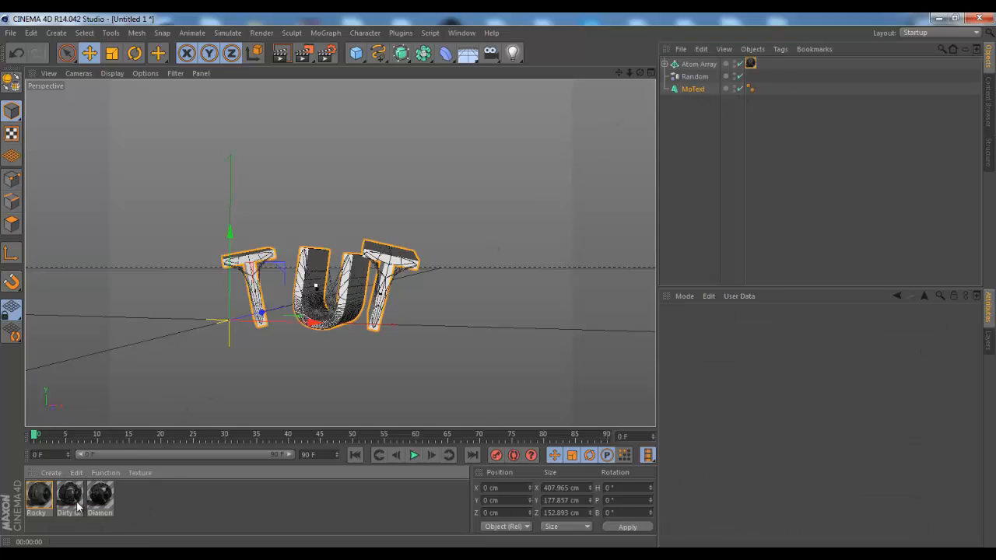
{"action": "left_click_drag", "start_coordinate": [389, 345], "coordinate": [757, 88]}
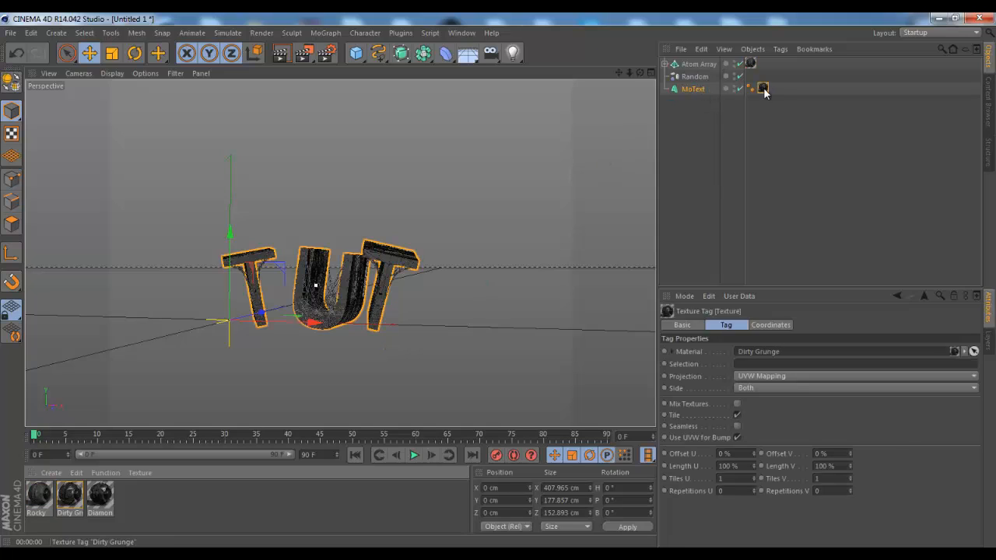
{"action": "left_click", "coordinate": [761, 377]}
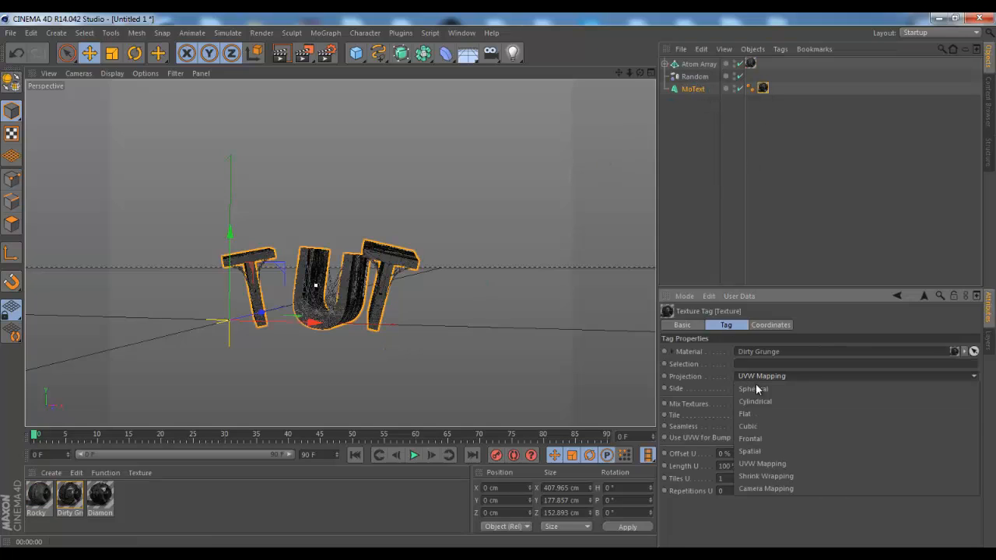
{"action": "left_click", "coordinate": [751, 423]}
{"action": "left_click", "coordinate": [733, 426]}
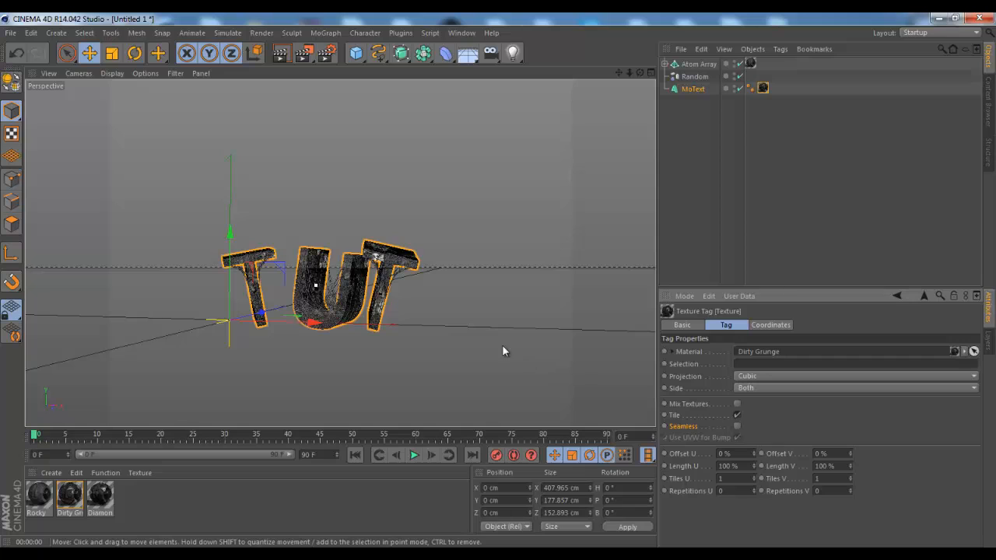
{"action": "left_click", "coordinate": [736, 425]}
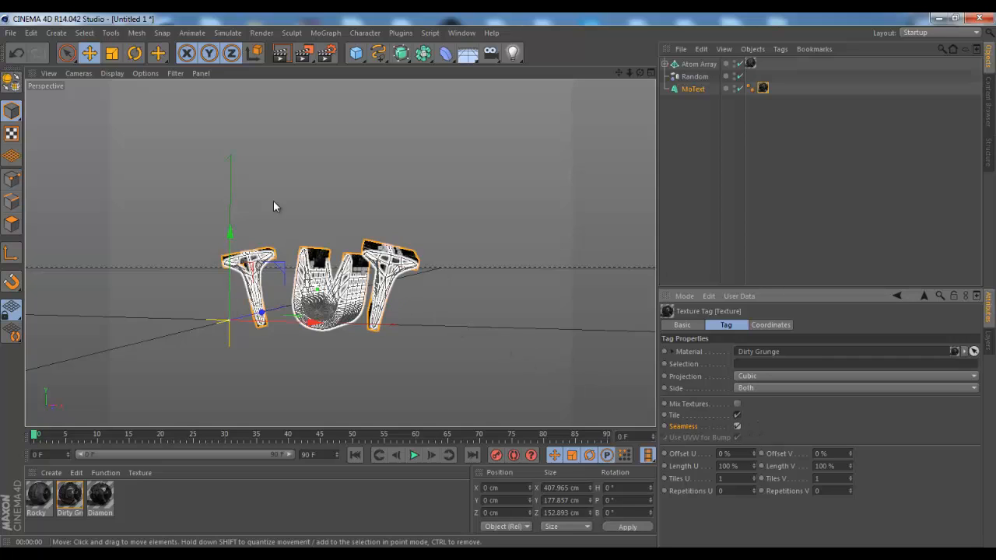
{"action": "left_click", "coordinate": [285, 52]}
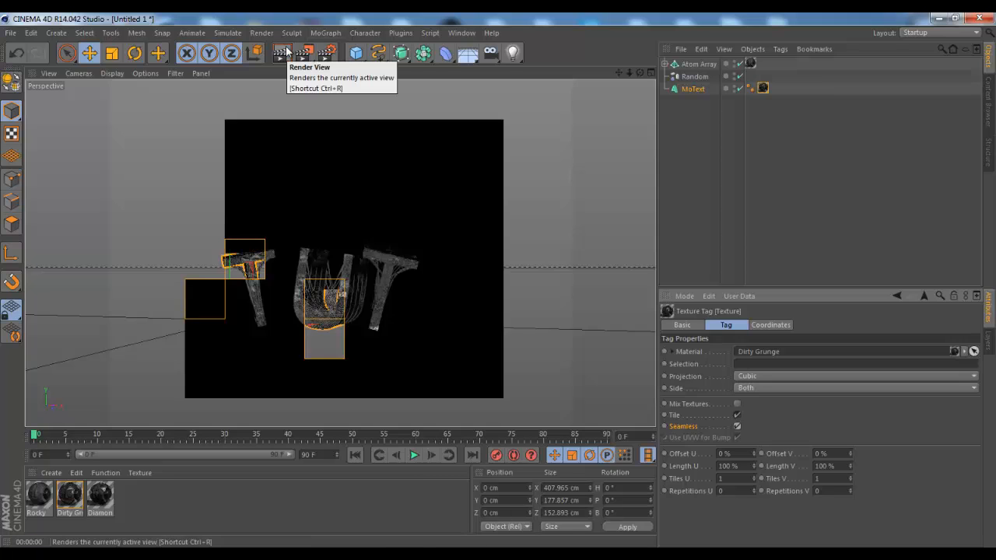
{"action": "left_click", "coordinate": [346, 279]}
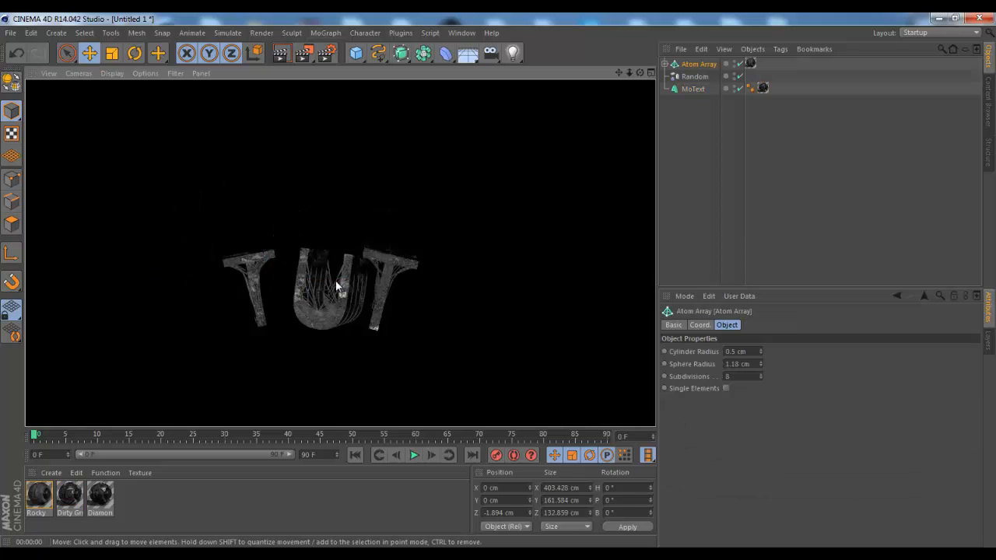
{"action": "left_click_drag", "start_coordinate": [129, 303], "coordinate": [430, 270]}
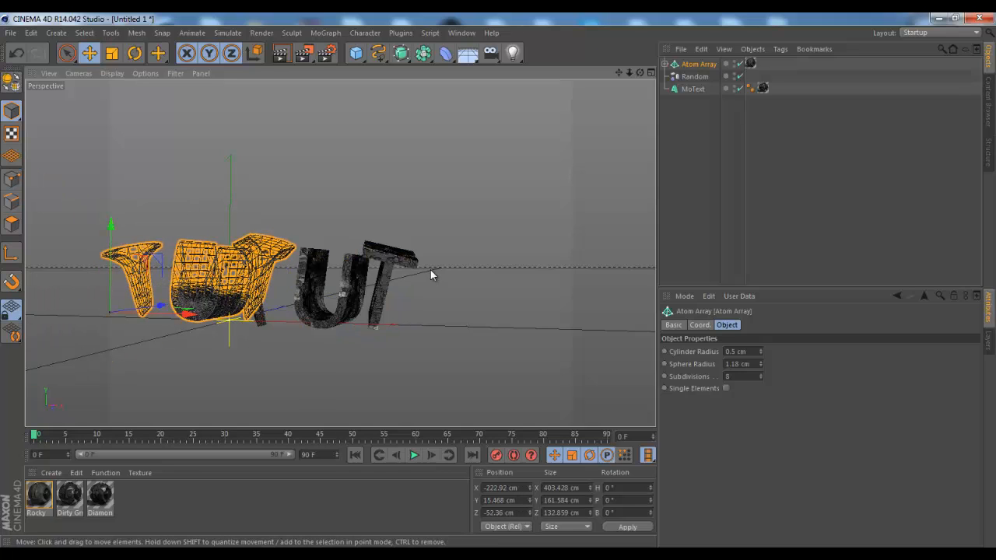
{"action": "key", "text": "ctrl+z"}
{"action": "left_click", "coordinate": [487, 306]}
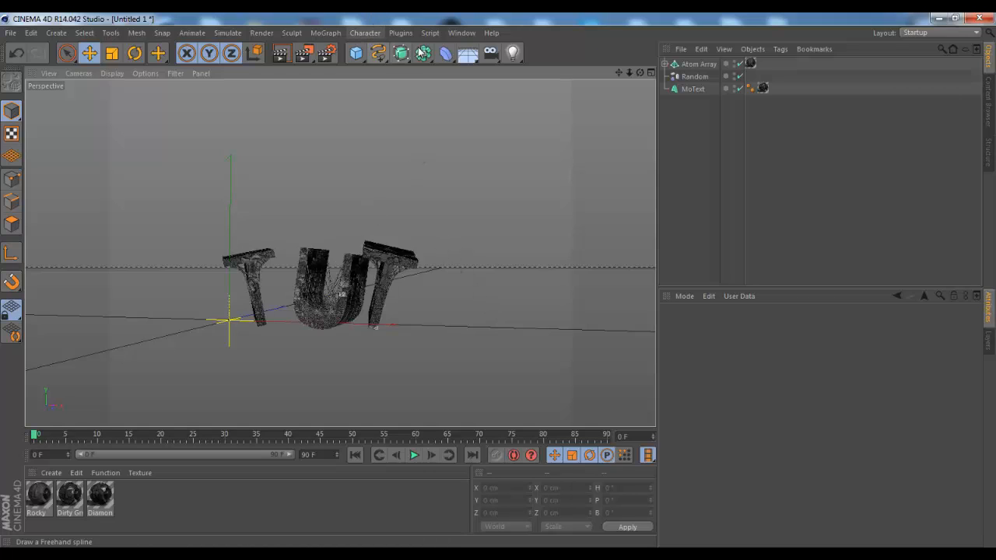
Step: Look through the Grunge materials of Droid Texture Pack 1.0 in the Content Browser, and close it
{"action": "left_click", "coordinate": [453, 35]}
{"action": "left_click", "coordinate": [484, 93]}
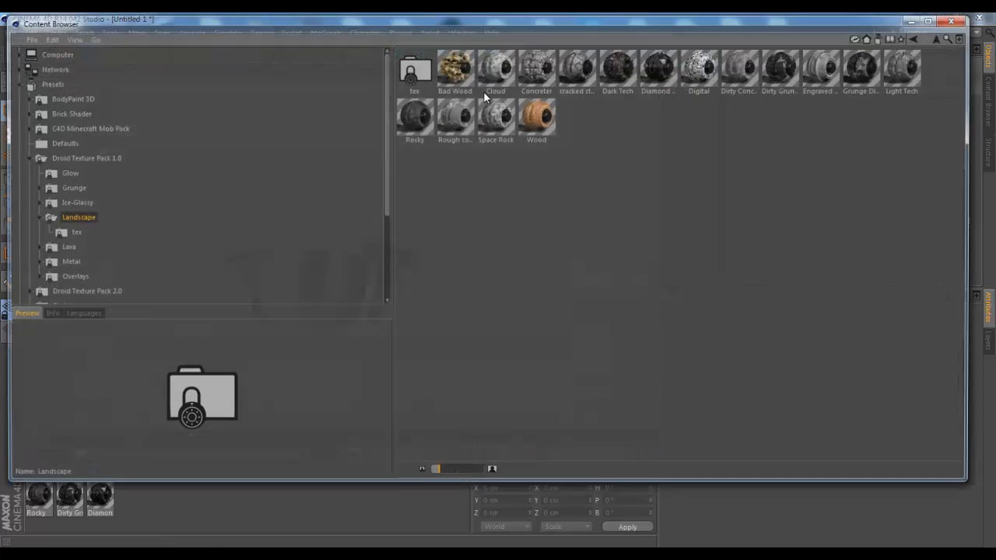
{"action": "left_click", "coordinate": [95, 158]}
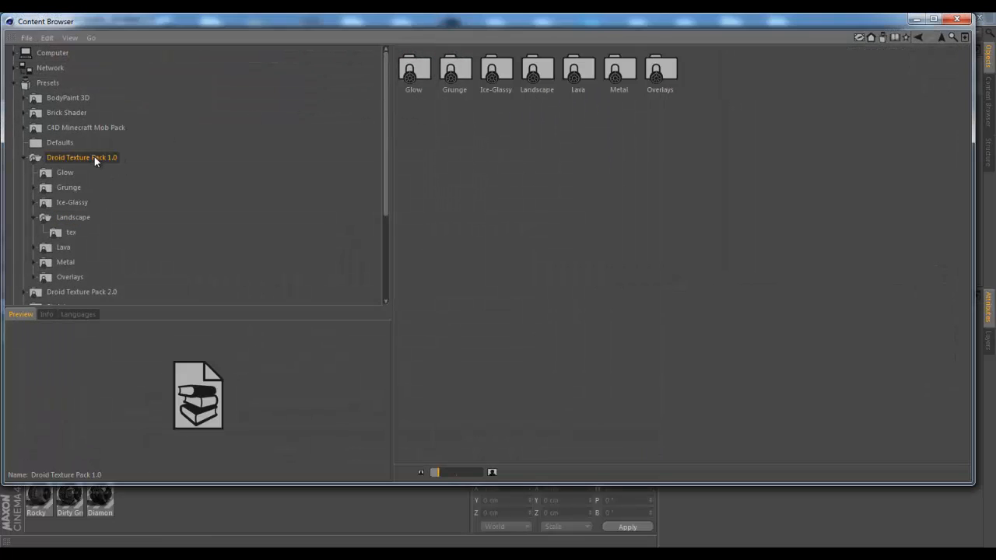
{"action": "double_click", "coordinate": [453, 71]}
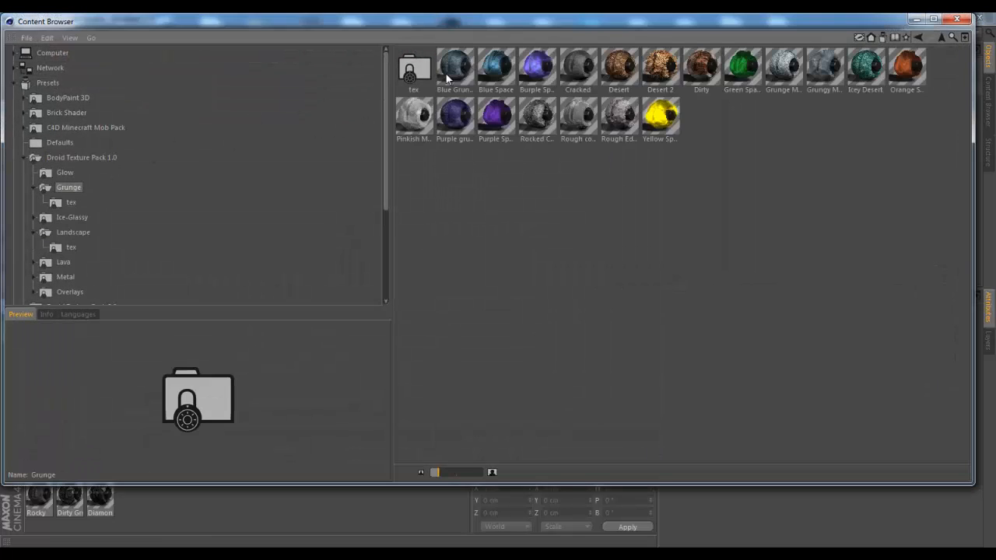
{"action": "left_click", "coordinate": [957, 18]}
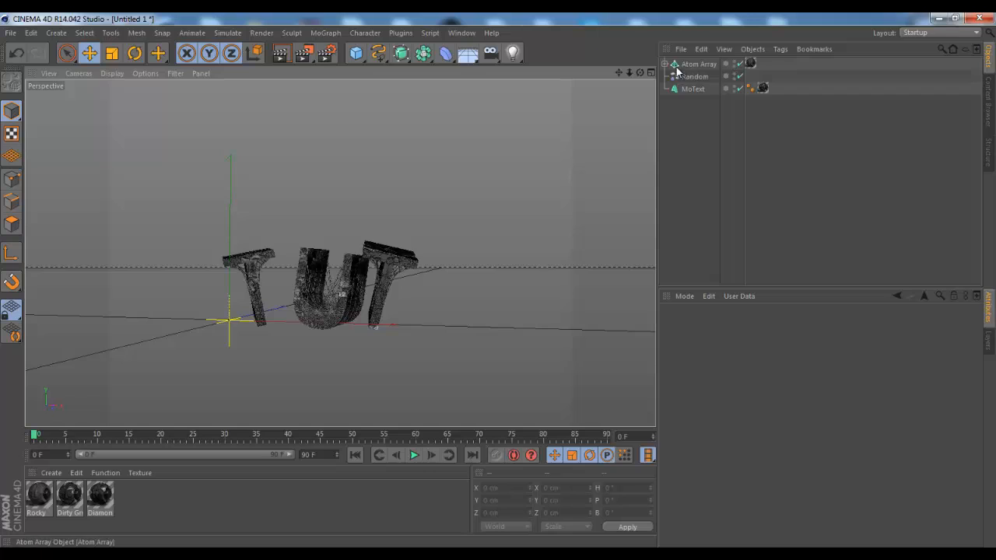
Step: Duplicate the MoText above the Atom Array and break the copy into 50 Voronoi pieces with Thrausi
{"action": "left_click", "coordinate": [693, 88]}
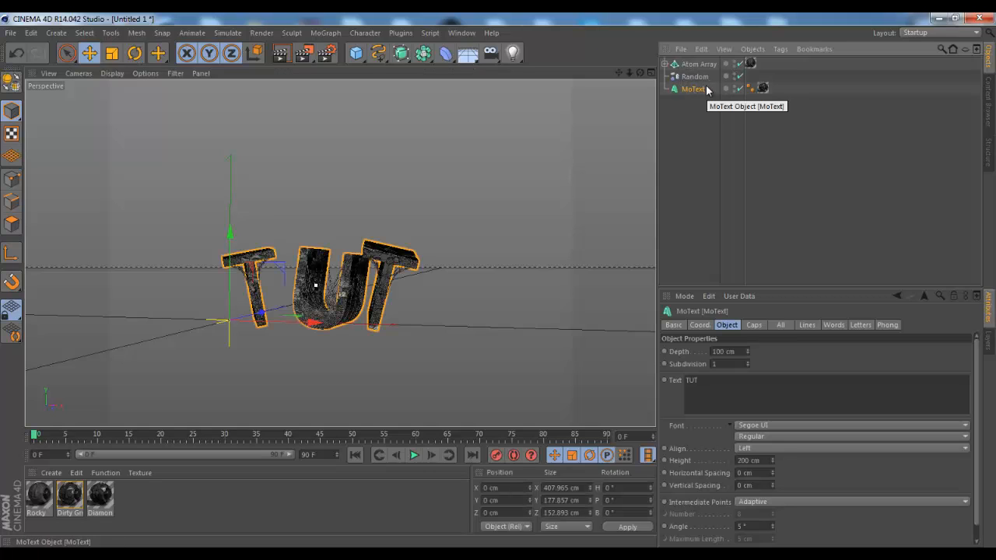
{"action": "left_click_drag", "start_coordinate": [706, 90], "coordinate": [699, 66], "text": "ctrl"}
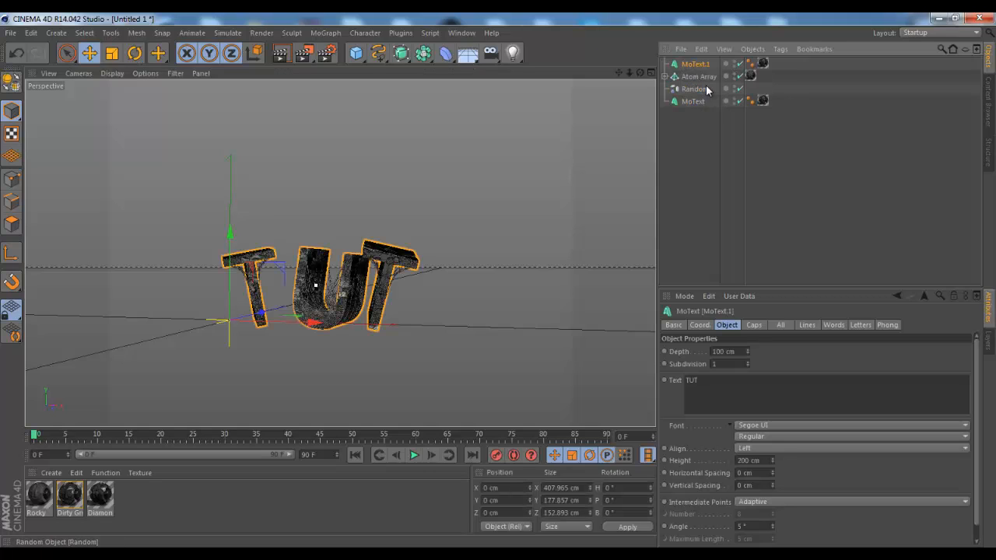
{"action": "left_click", "coordinate": [401, 33]}
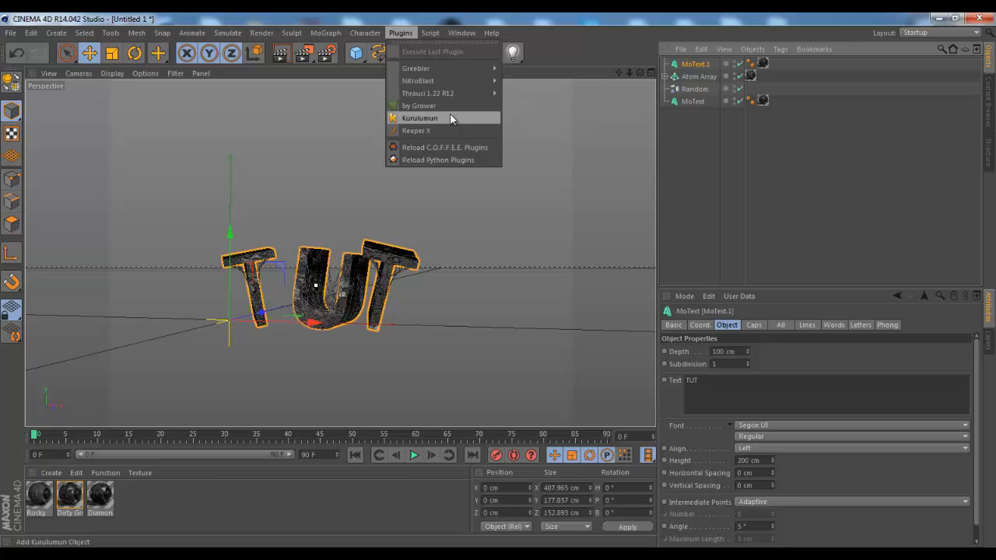
{"action": "mouse_move", "coordinate": [456, 93]}
{"action": "left_click", "coordinate": [525, 99]}
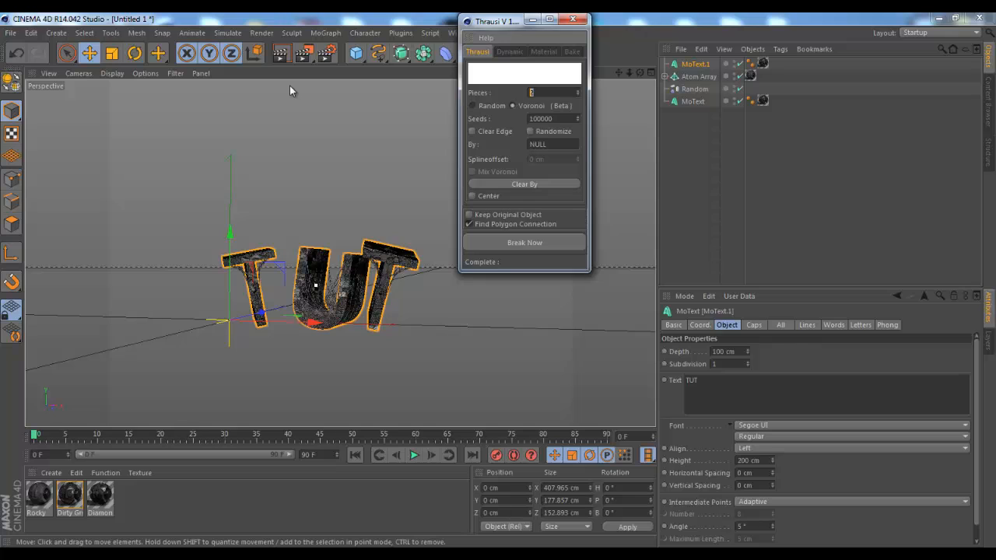
{"action": "left_click", "coordinate": [506, 243]}
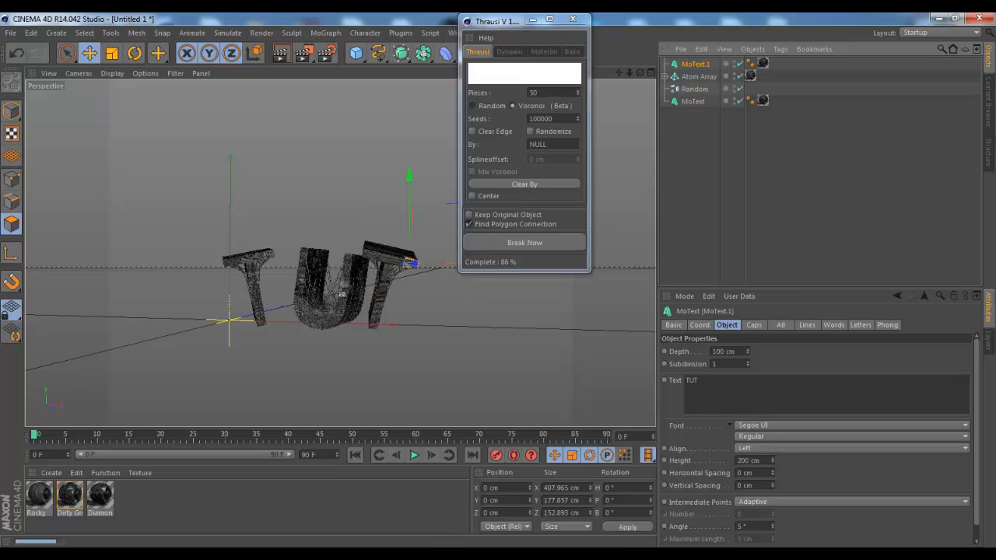
{"action": "left_click", "coordinate": [627, 546]}
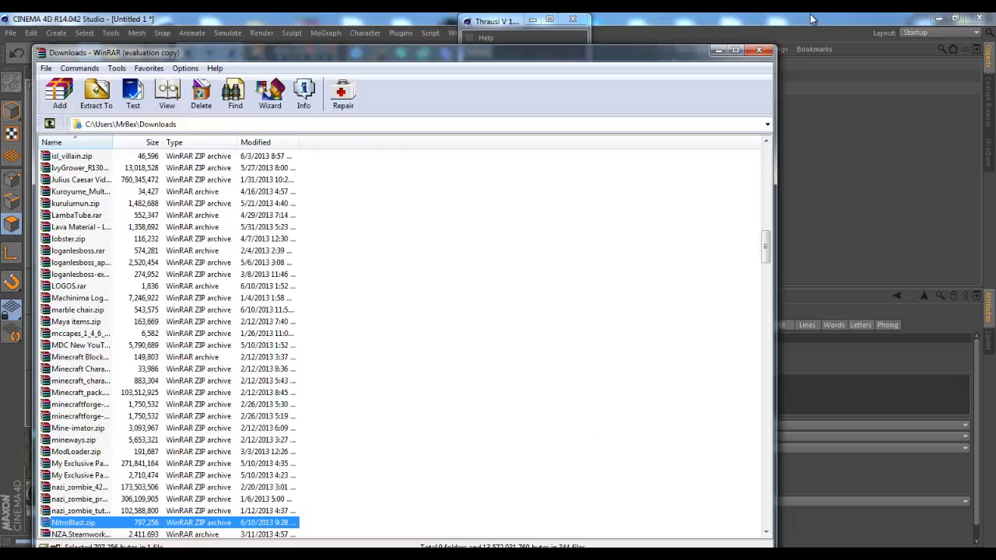
{"action": "left_click", "coordinate": [769, 50]}
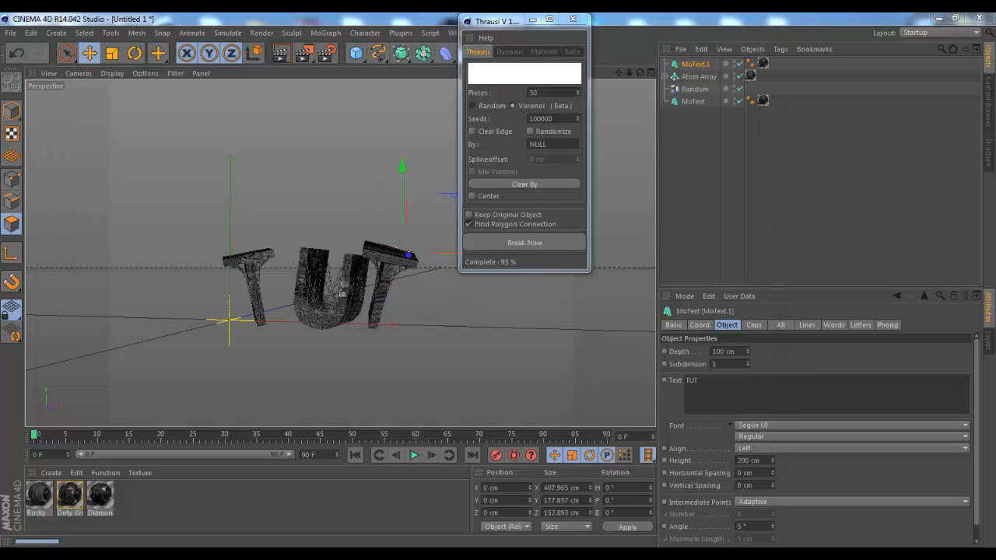
{"action": "left_click", "coordinate": [595, 545]}
{"action": "left_click", "coordinate": [757, 21]}
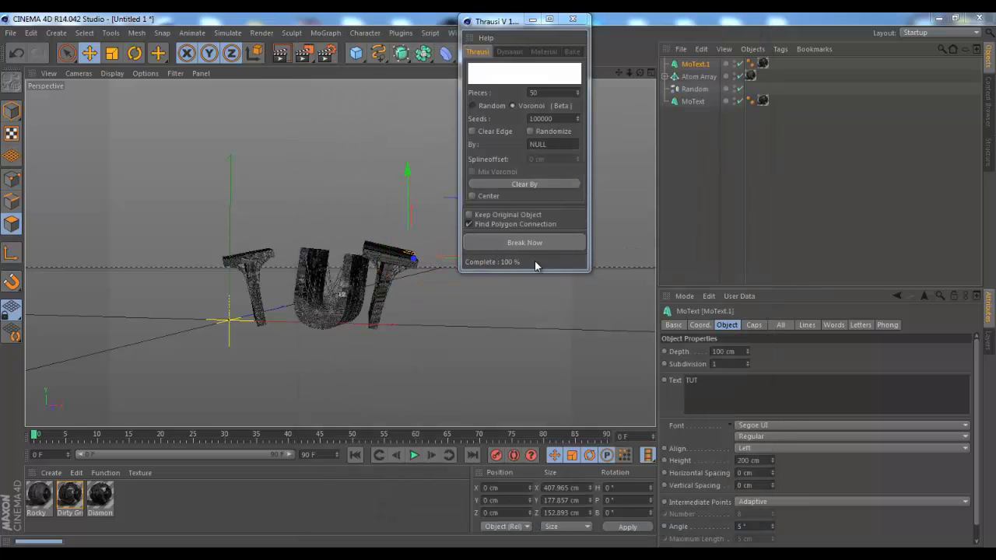
Step: Close Thrausi and add a MoGraph Random effector to the three fractured letter objects
{"action": "left_click", "coordinate": [574, 19]}
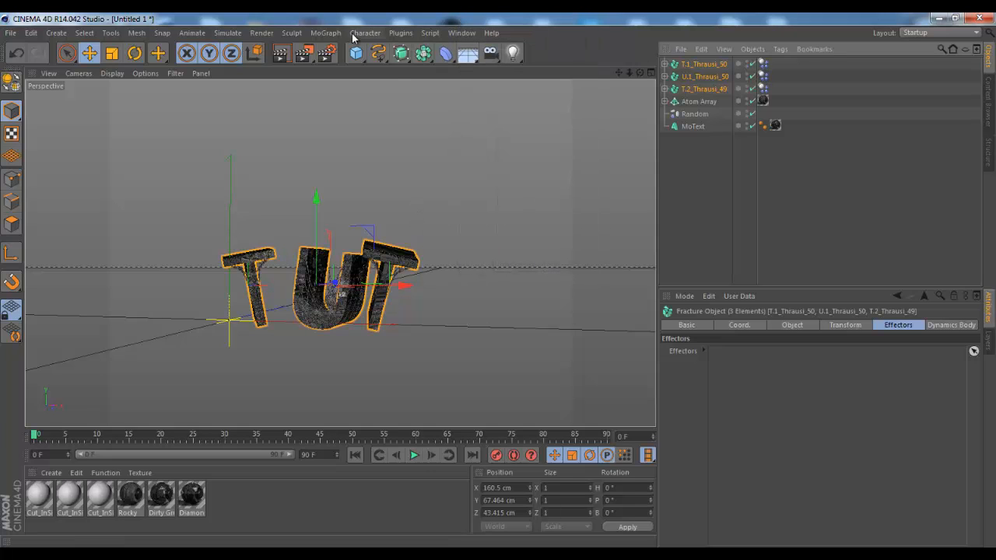
{"action": "left_click", "coordinate": [325, 33]}
{"action": "mouse_move", "coordinate": [349, 51]}
{"action": "left_click", "coordinate": [426, 148]}
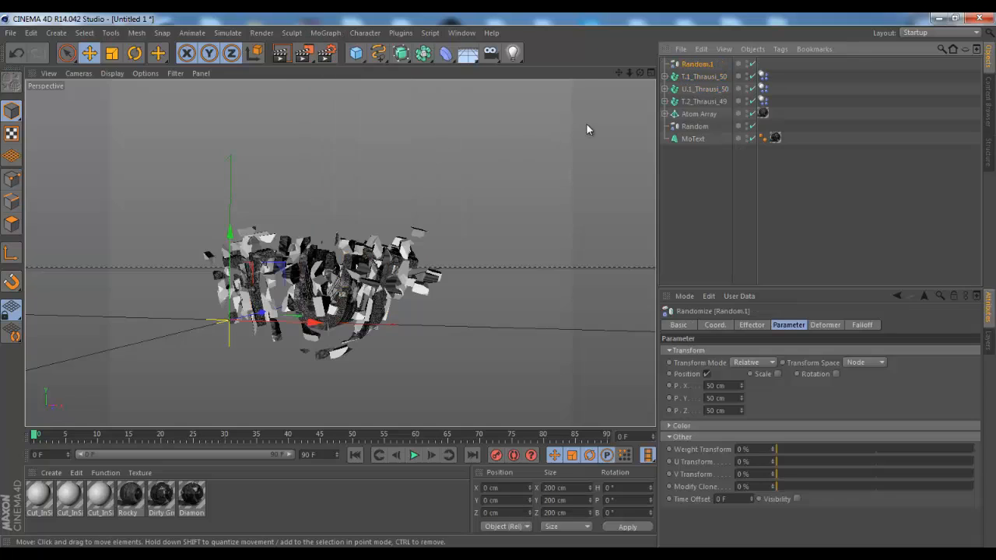
Step: Group the new Random effector with the three Thrausi fracture objects and name the group Break
{"action": "left_click", "coordinate": [706, 100], "text": "shift"}
{"action": "right_click", "coordinate": [706, 100]}
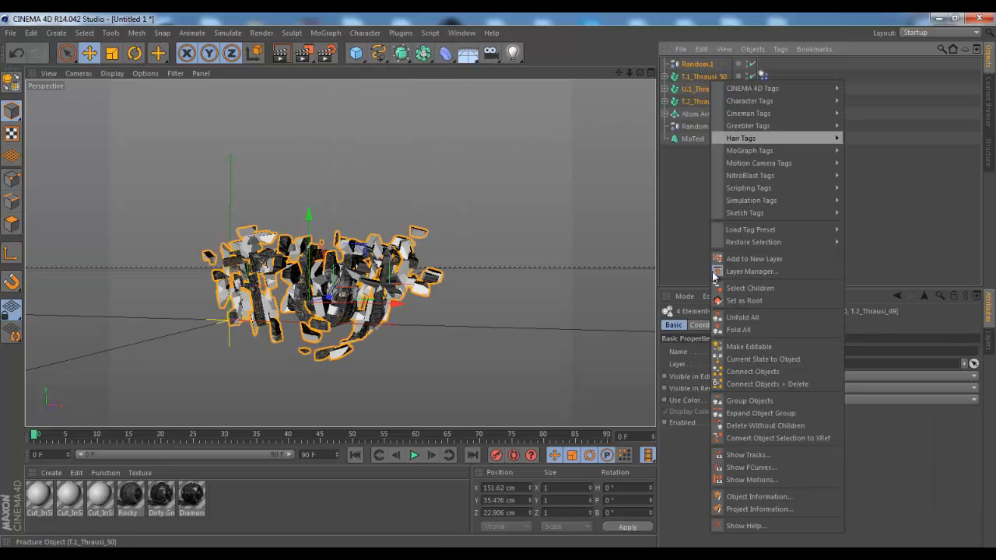
{"action": "left_click", "coordinate": [744, 400]}
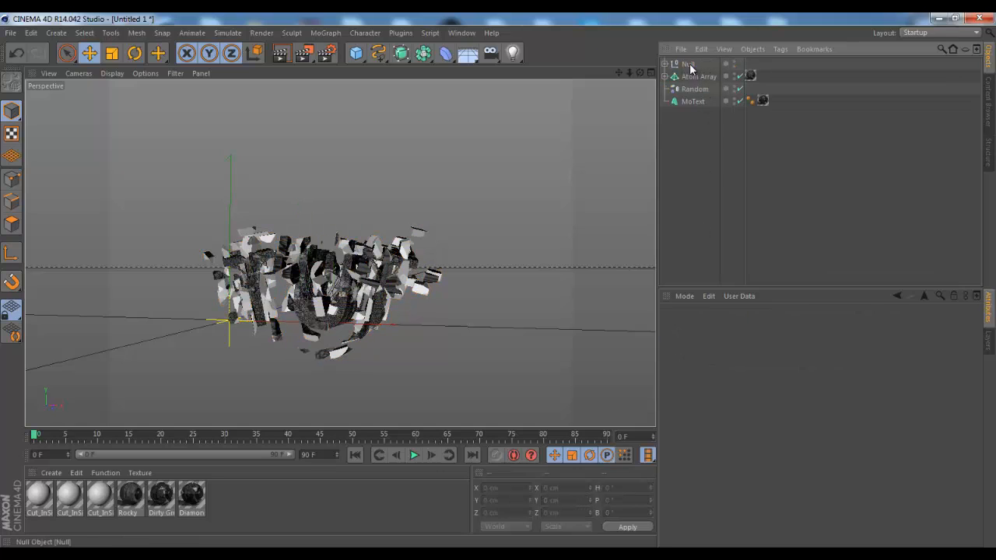
{"action": "double_click", "coordinate": [691, 64]}
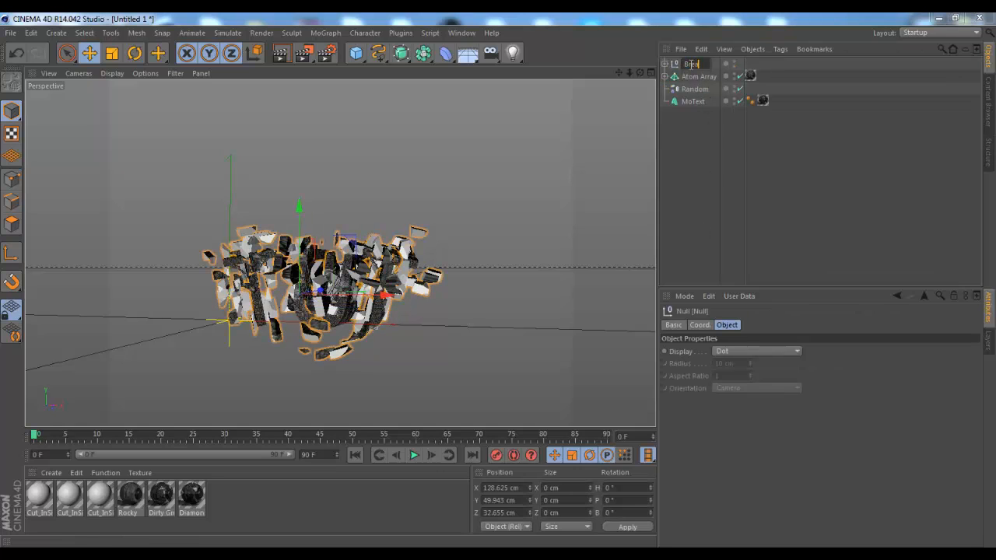
{"action": "type", "text": "Break"}
{"action": "key", "text": "Return"}
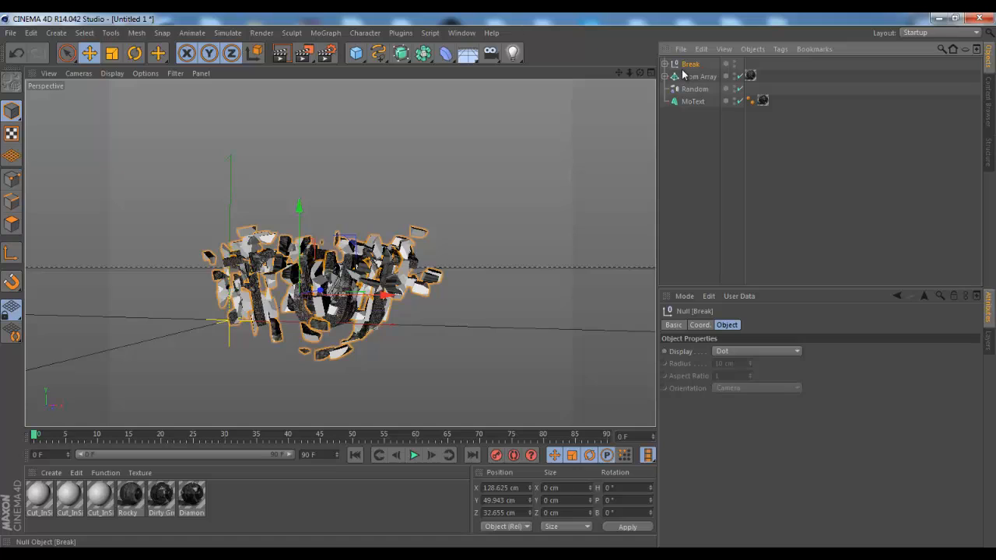
Step: Set the Break group's Random effector to Point deformation with a strength of 35%
{"action": "left_click", "coordinate": [665, 63]}
{"action": "left_click", "coordinate": [679, 77]}
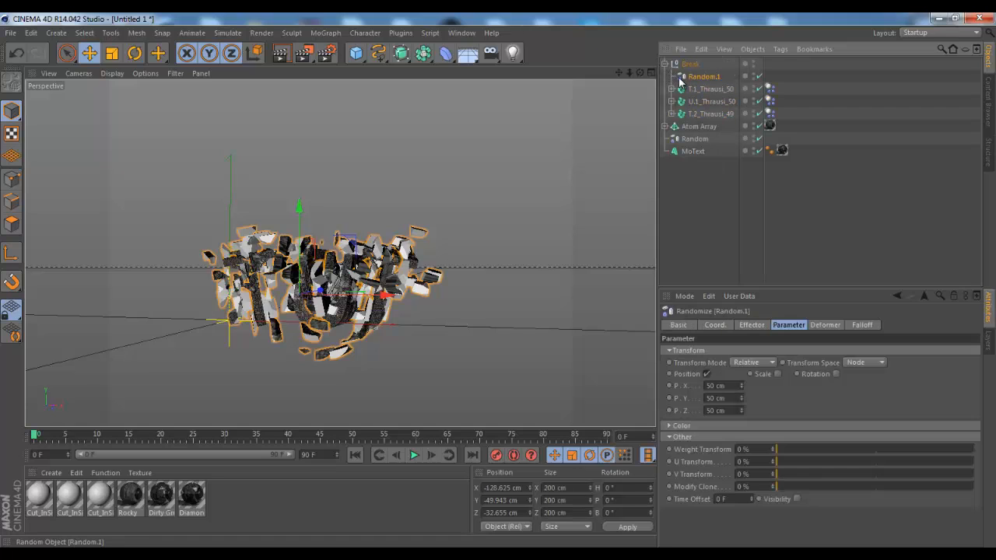
{"action": "left_click", "coordinate": [824, 326]}
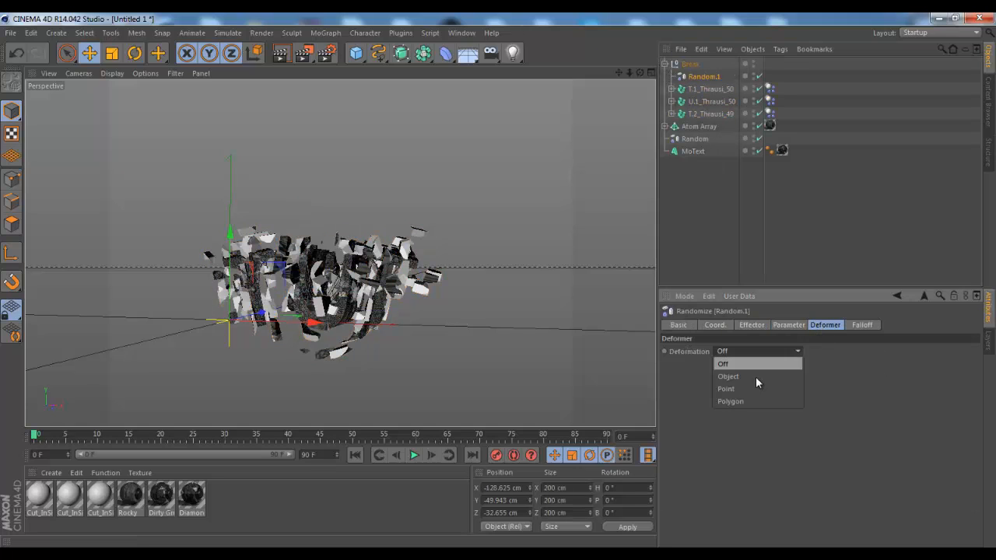
{"action": "left_click", "coordinate": [736, 388]}
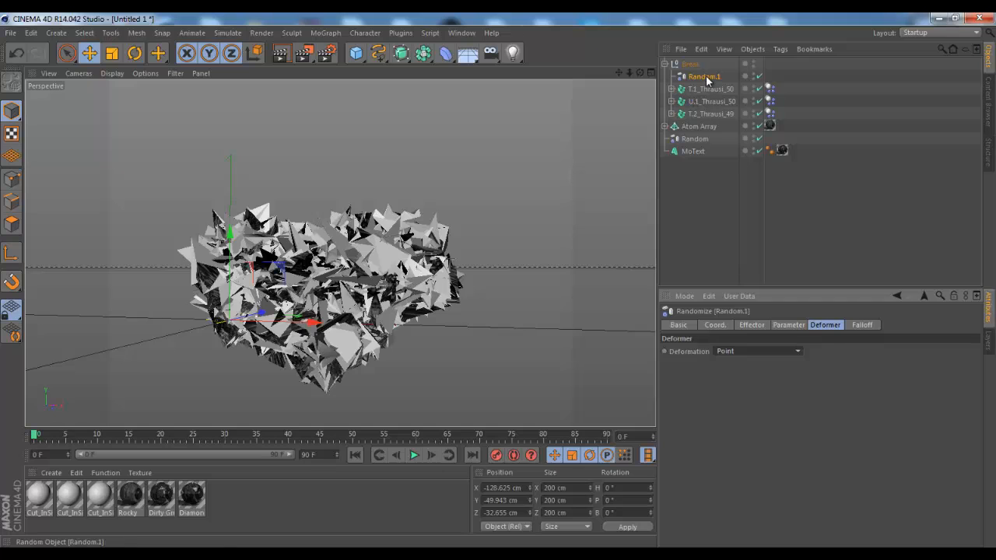
{"action": "left_click", "coordinate": [762, 327]}
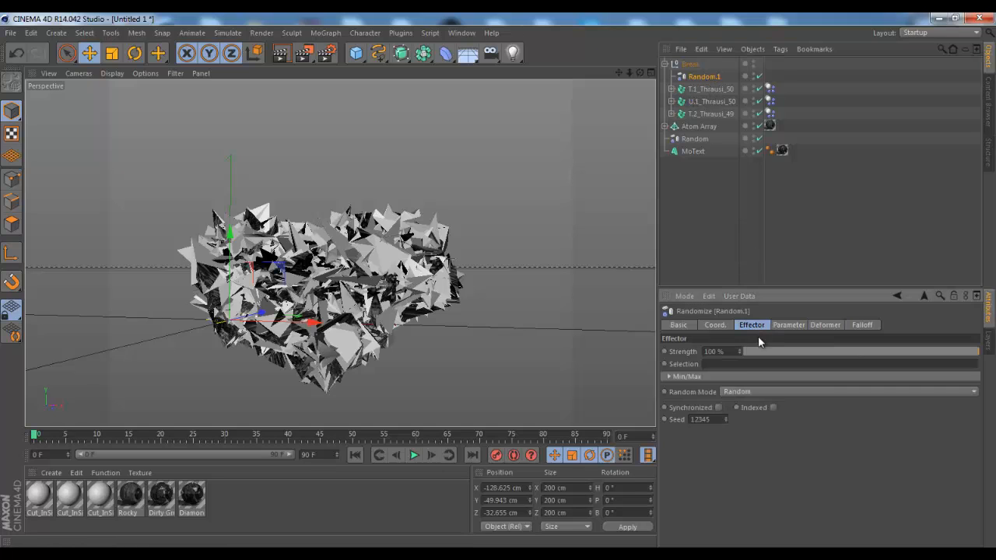
{"action": "left_click_drag", "start_coordinate": [757, 352], "coordinate": [826, 364]}
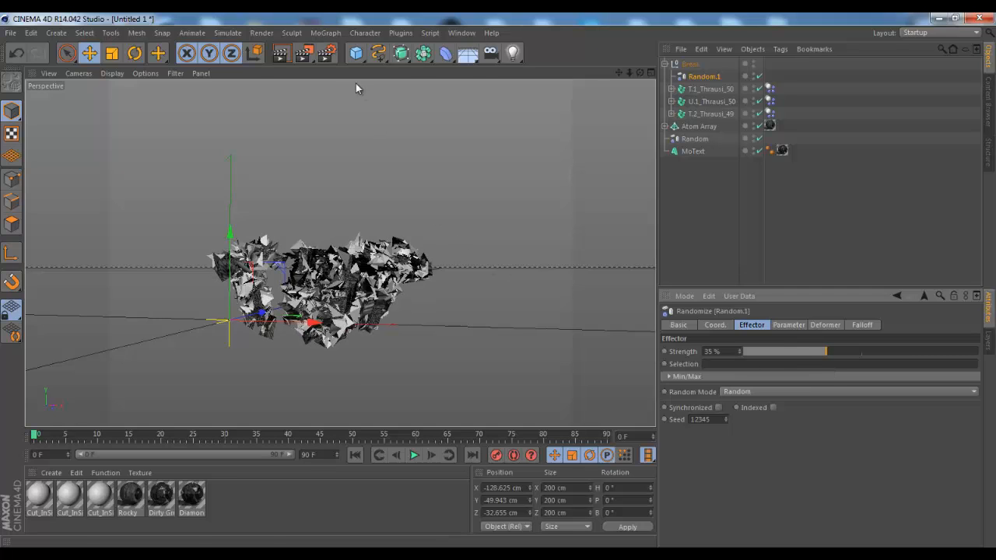
Step: Move the Break group back behind the text to about 110 cm on Z, and render the view
{"action": "left_click", "coordinate": [709, 90]}
{"action": "left_click", "coordinate": [690, 64]}
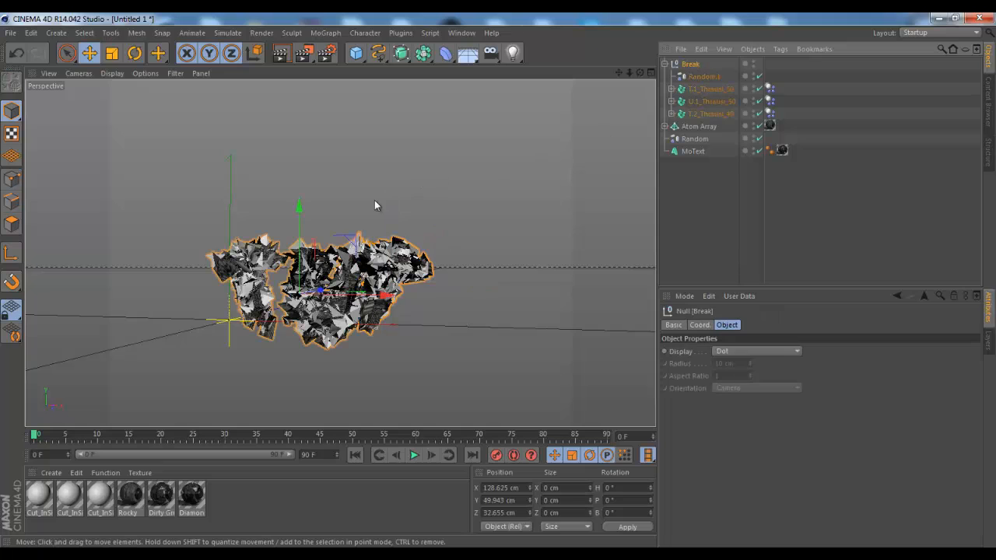
{"action": "left_click_drag", "start_coordinate": [482, 292], "coordinate": [467, 194], "text": "alt"}
{"action": "left_click_drag", "start_coordinate": [517, 281], "coordinate": [586, 73], "text": "alt"}
{"action": "left_click", "coordinate": [281, 52]}
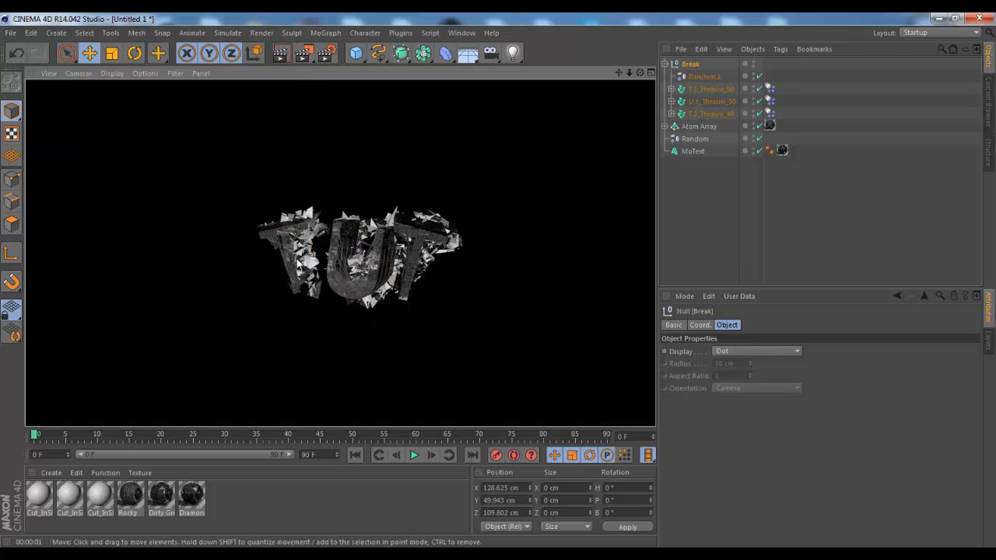
Step: Shift the Break group sideways to about 112 cm on X, and render the view
{"action": "left_click", "coordinate": [695, 77]}
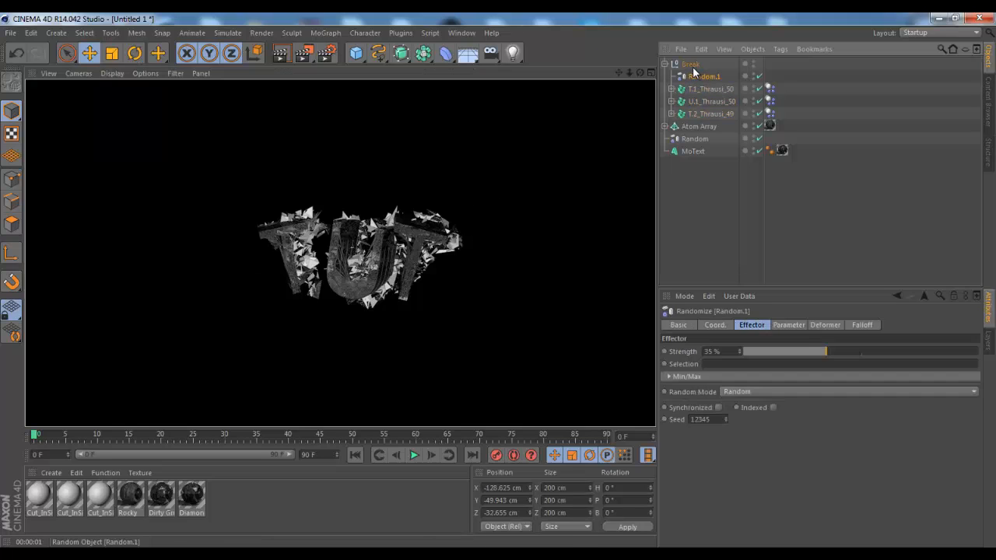
{"action": "left_click", "coordinate": [691, 64]}
{"action": "left_click_drag", "start_coordinate": [408, 264], "coordinate": [393, 265]}
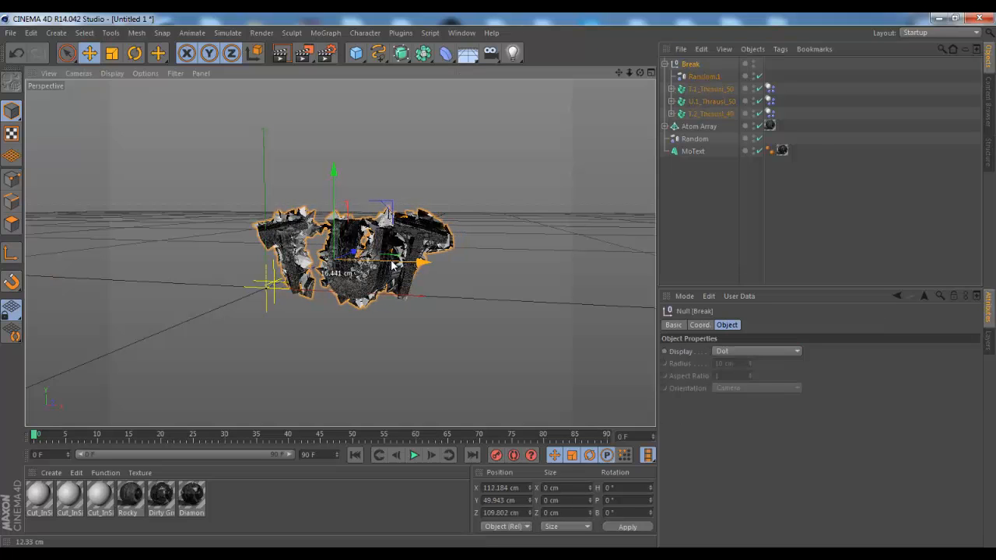
{"action": "left_click", "coordinate": [278, 54]}
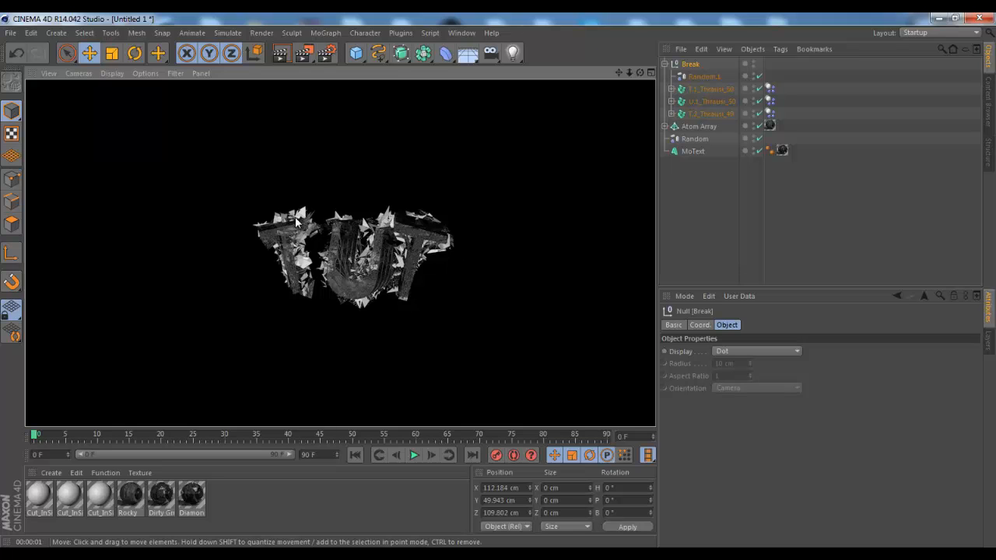
Step: Try to apply the Rocky material to the fractured lettering, and select the fracture object of the first T
{"action": "left_click_drag", "start_coordinate": [130, 498], "coordinate": [310, 244]}
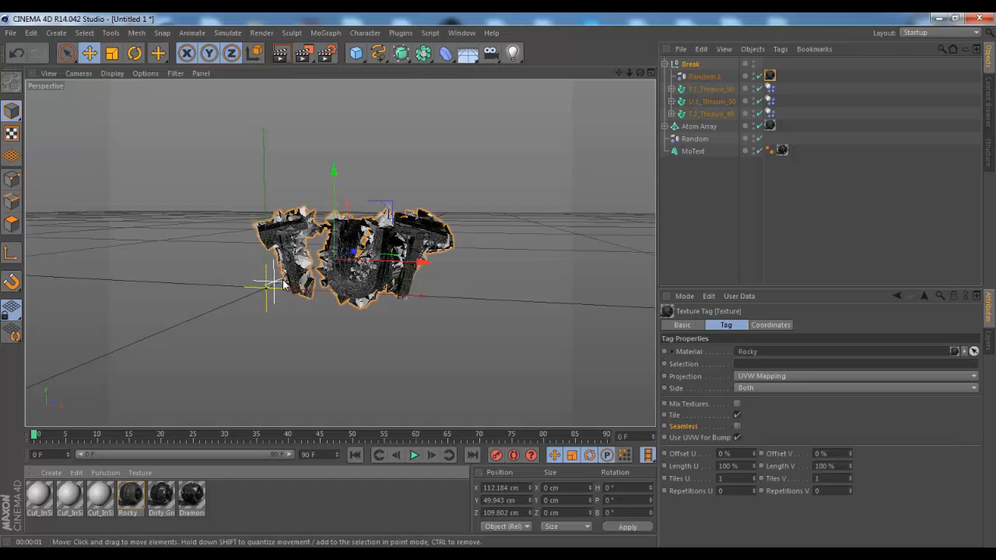
{"action": "left_click", "coordinate": [305, 250]}
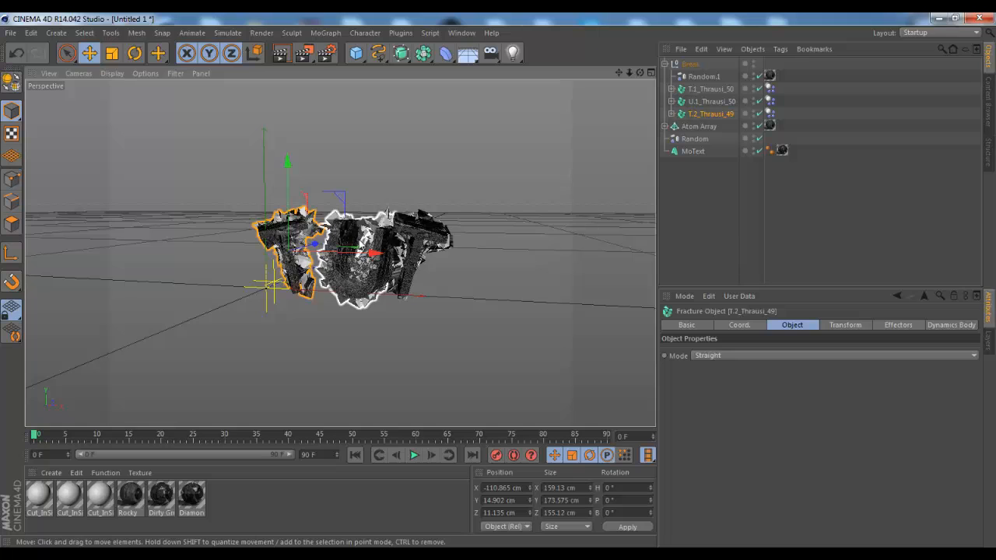